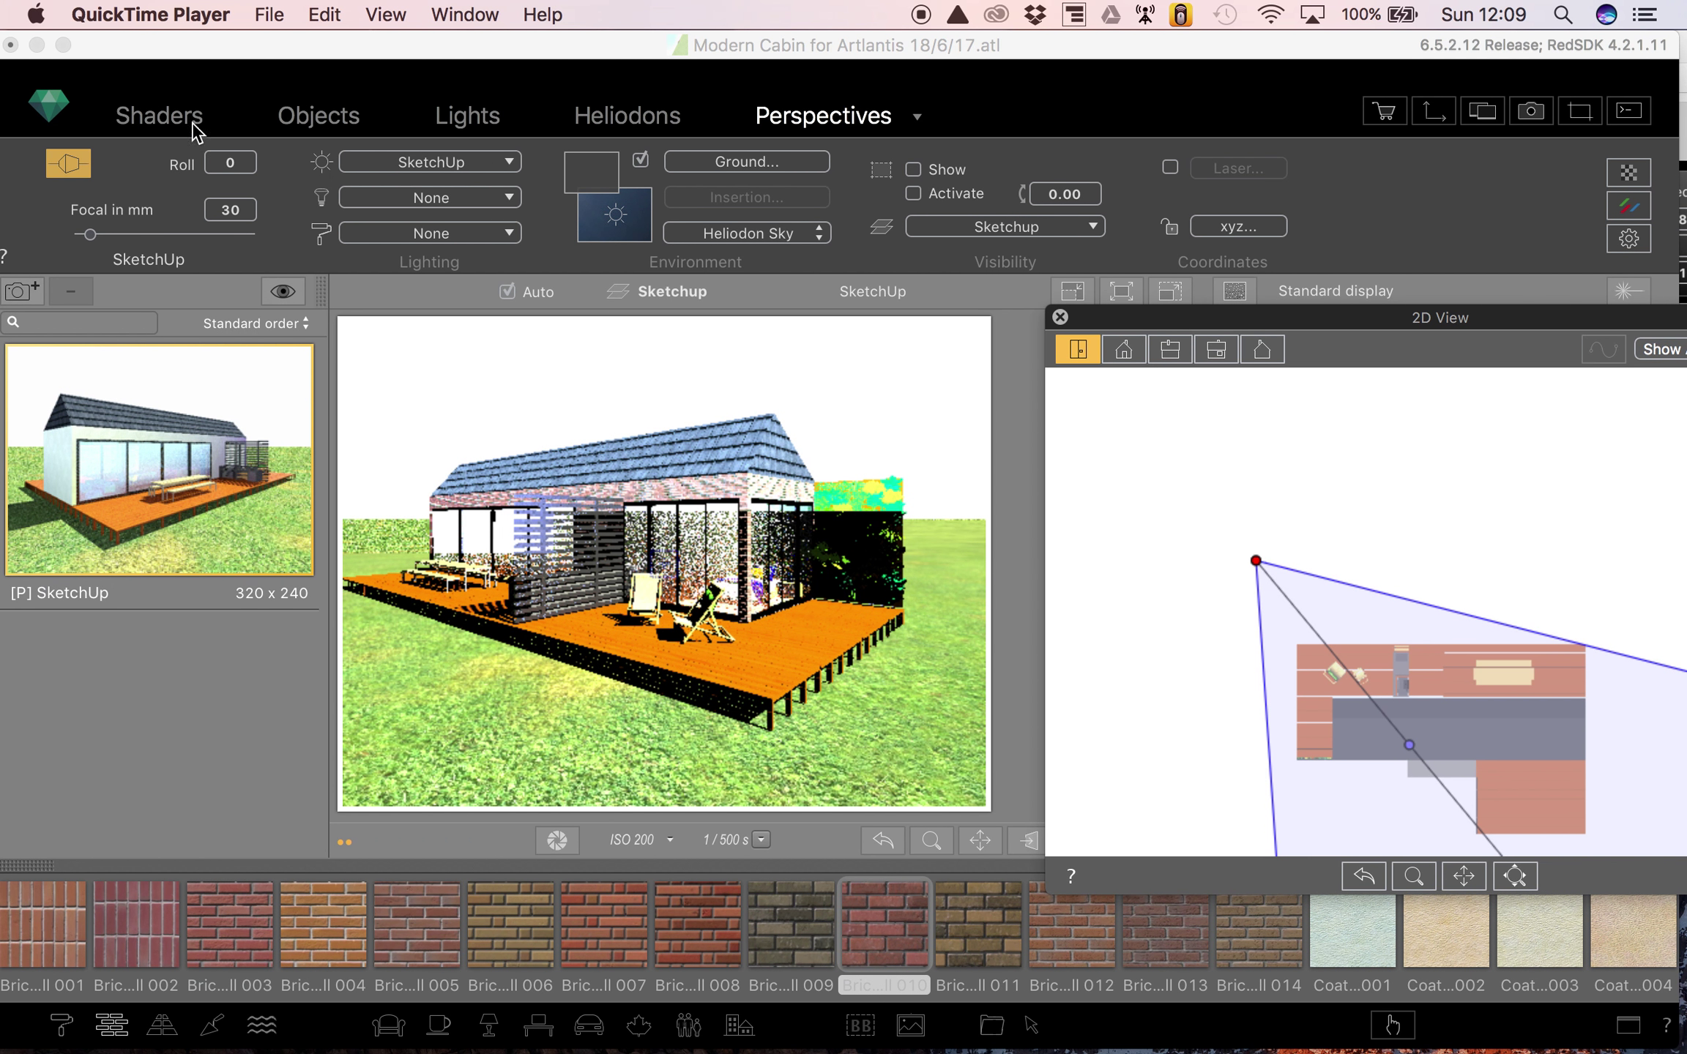
- Bring Artlantis forward and show the scene's material list with Wood Siding 051
{"action": "left_click", "coordinate": [194, 132]}
{"action": "scroll", "coordinate": [168, 649], "scroll_direction": "down", "scroll_amount": 2}
{"action": "scroll", "coordinate": [168, 650], "scroll_direction": "down", "scroll_amount": 5}
{"action": "scroll", "coordinate": [167, 650], "scroll_direction": "down", "scroll_amount": 5}
{"action": "scroll", "coordinate": [167, 643], "scroll_direction": "up", "scroll_amount": 8}
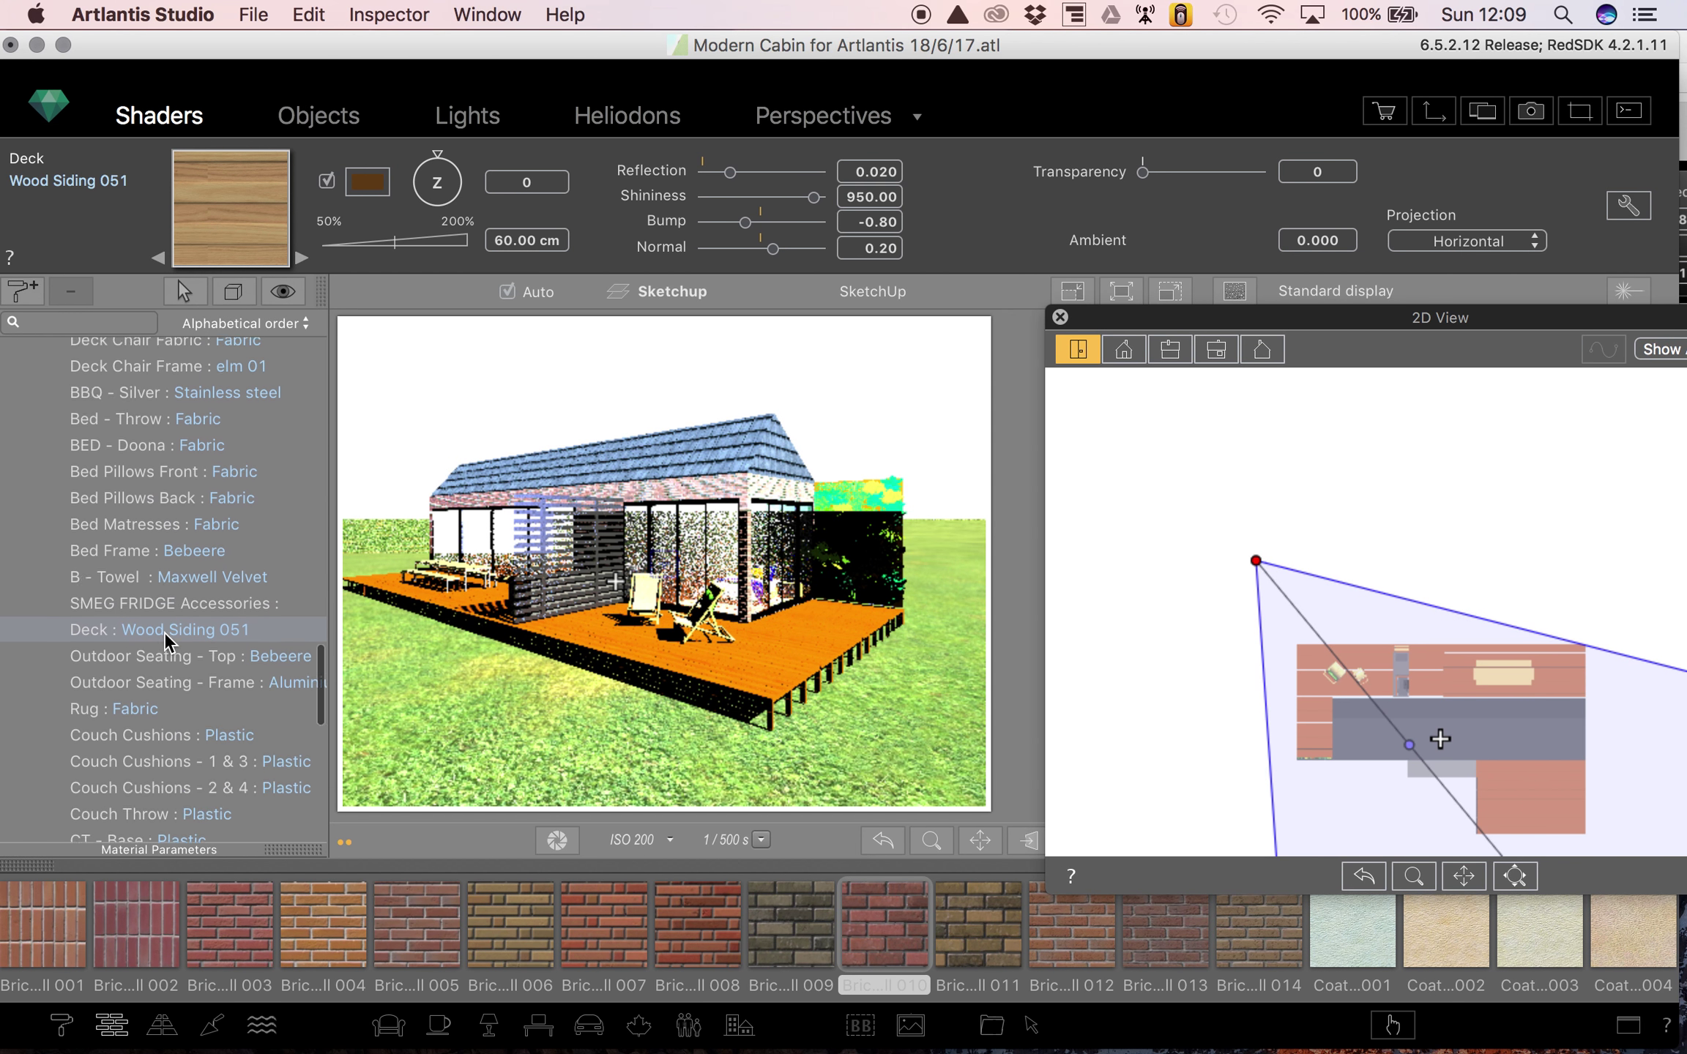
{"action": "scroll", "coordinate": [169, 643], "scroll_direction": "up", "scroll_amount": 3}
{"action": "scroll", "coordinate": [167, 643], "scroll_direction": "up", "scroll_amount": 3}
{"action": "scroll", "coordinate": [168, 644], "scroll_direction": "up", "scroll_amount": 3}
{"action": "scroll", "coordinate": [169, 643], "scroll_direction": "up", "scroll_amount": 3}
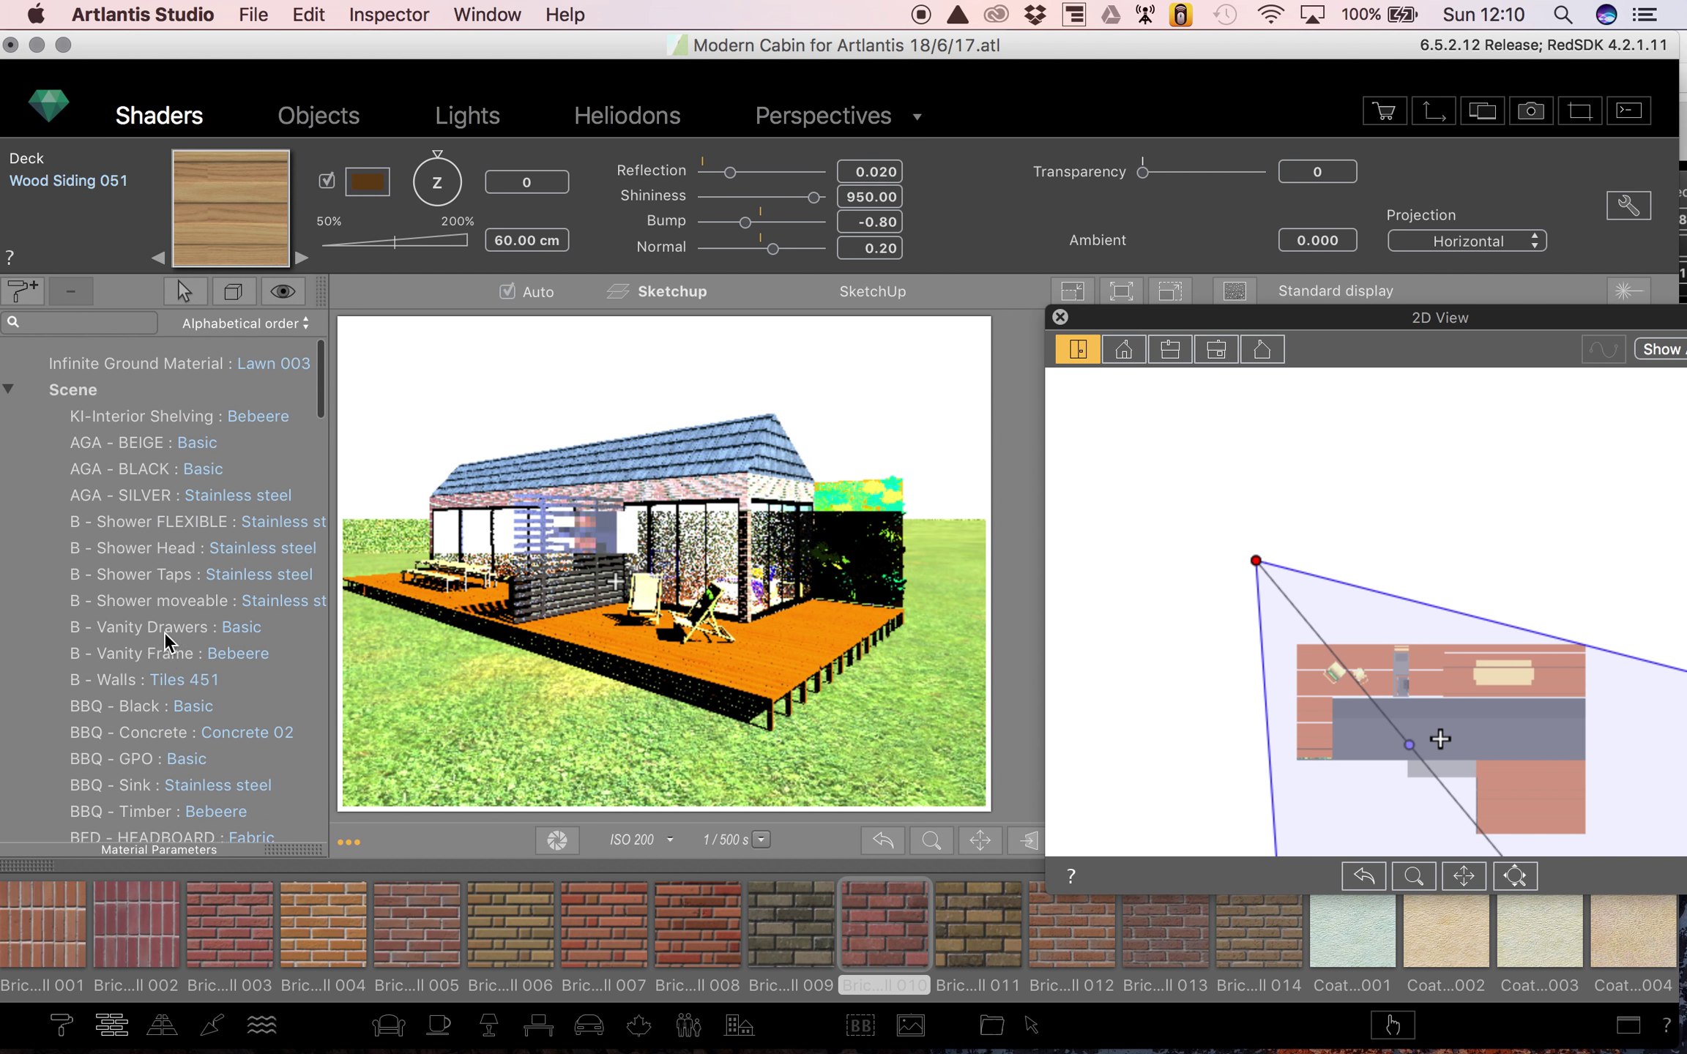
{"action": "scroll", "coordinate": [167, 642], "scroll_direction": "down", "scroll_amount": 5}
{"action": "scroll", "coordinate": [167, 643], "scroll_direction": "down", "scroll_amount": 5}
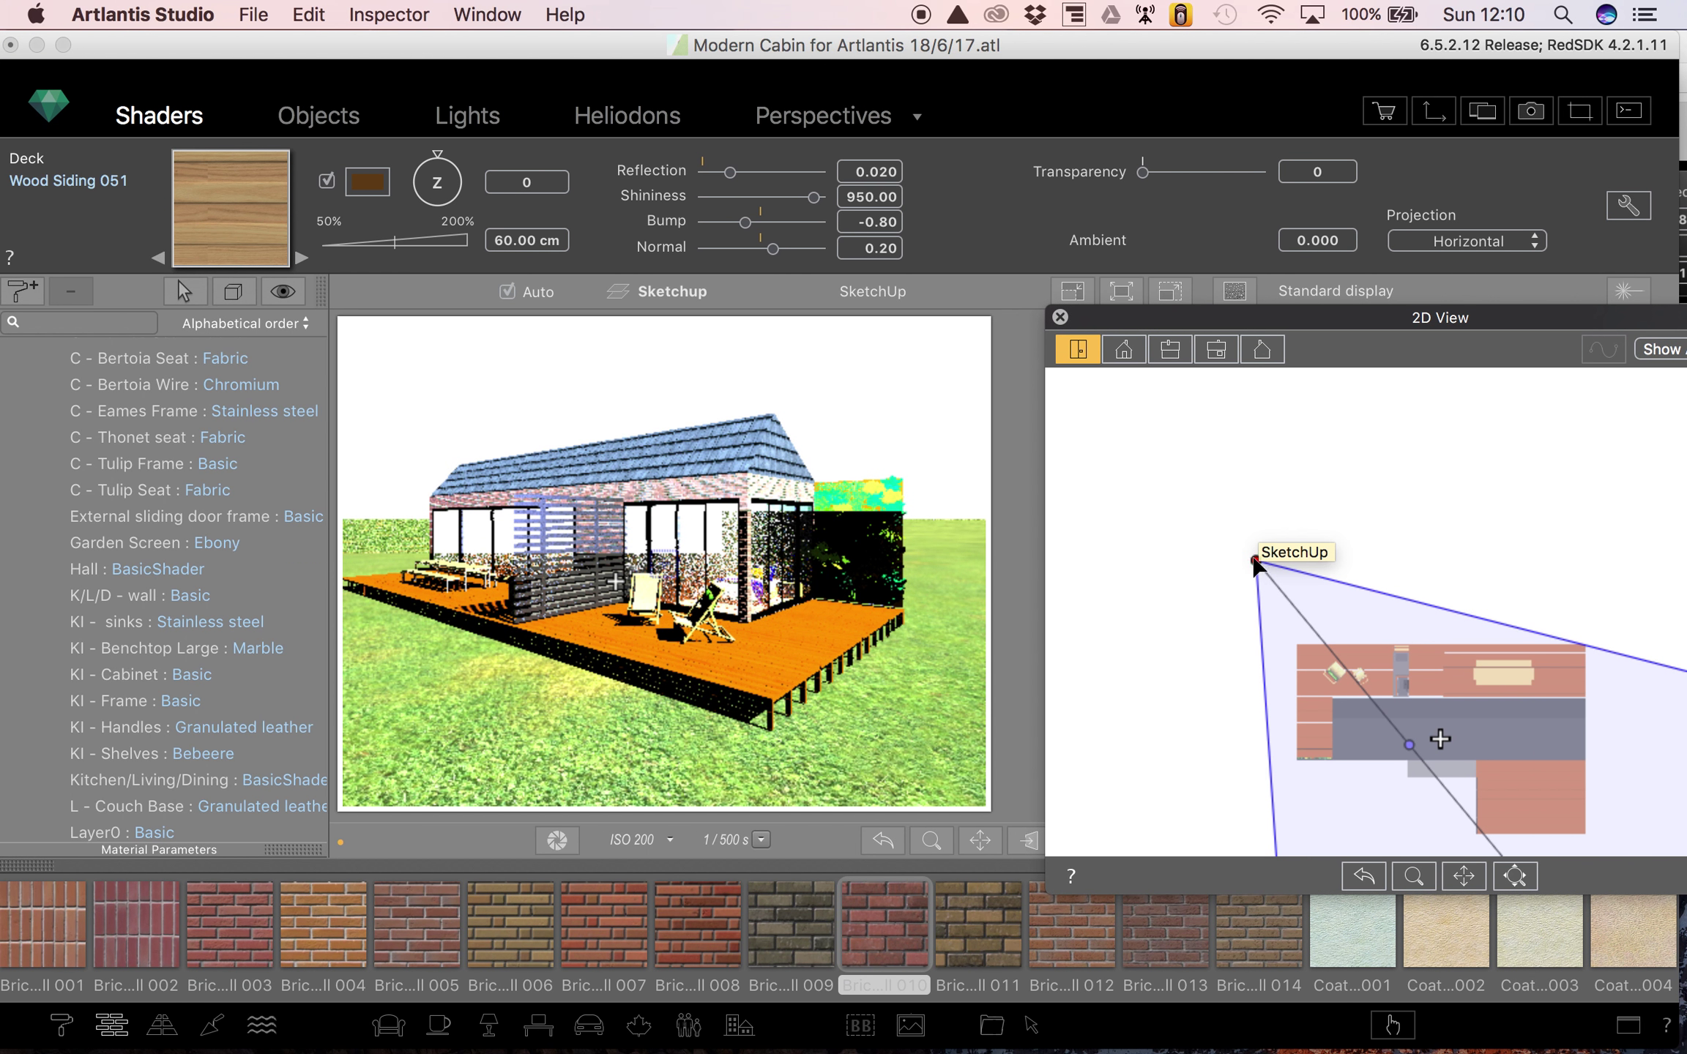
- Place the camera at the plan's right corner, aimed down the cabin room
{"action": "left_click_drag", "start_coordinate": [1256, 562], "coordinate": [1583, 656]}
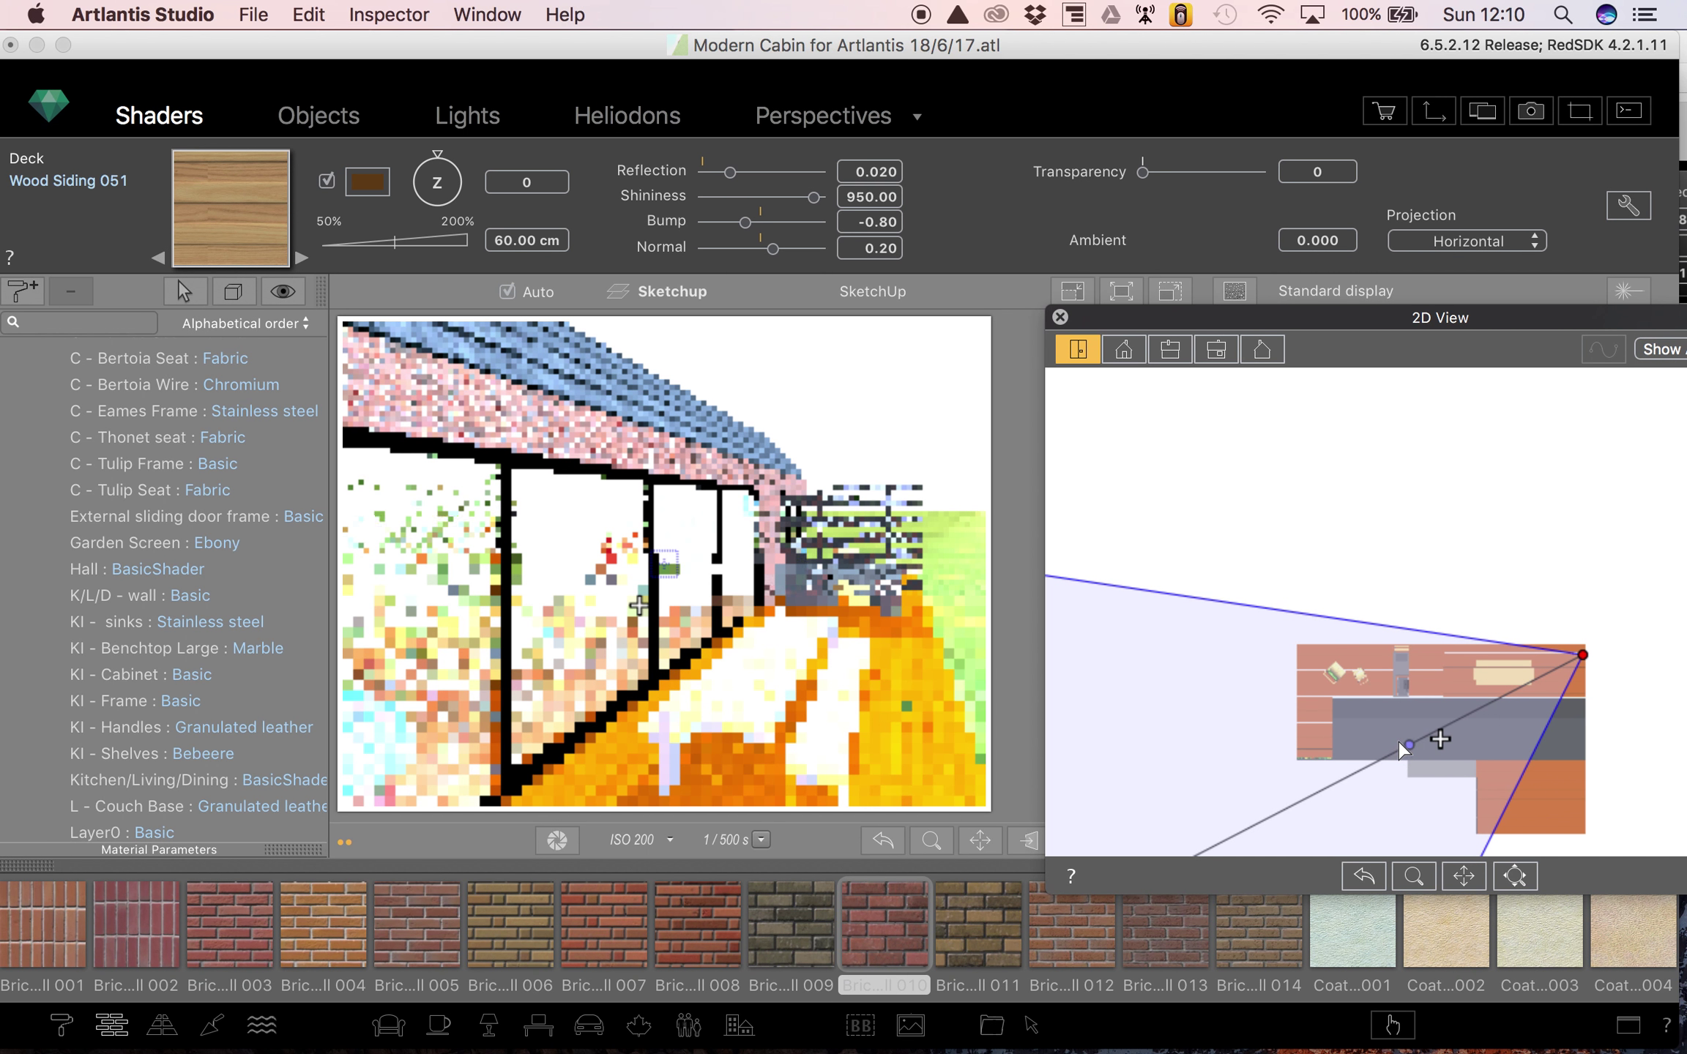
{"action": "left_click_drag", "start_coordinate": [1410, 755], "coordinate": [1483, 730]}
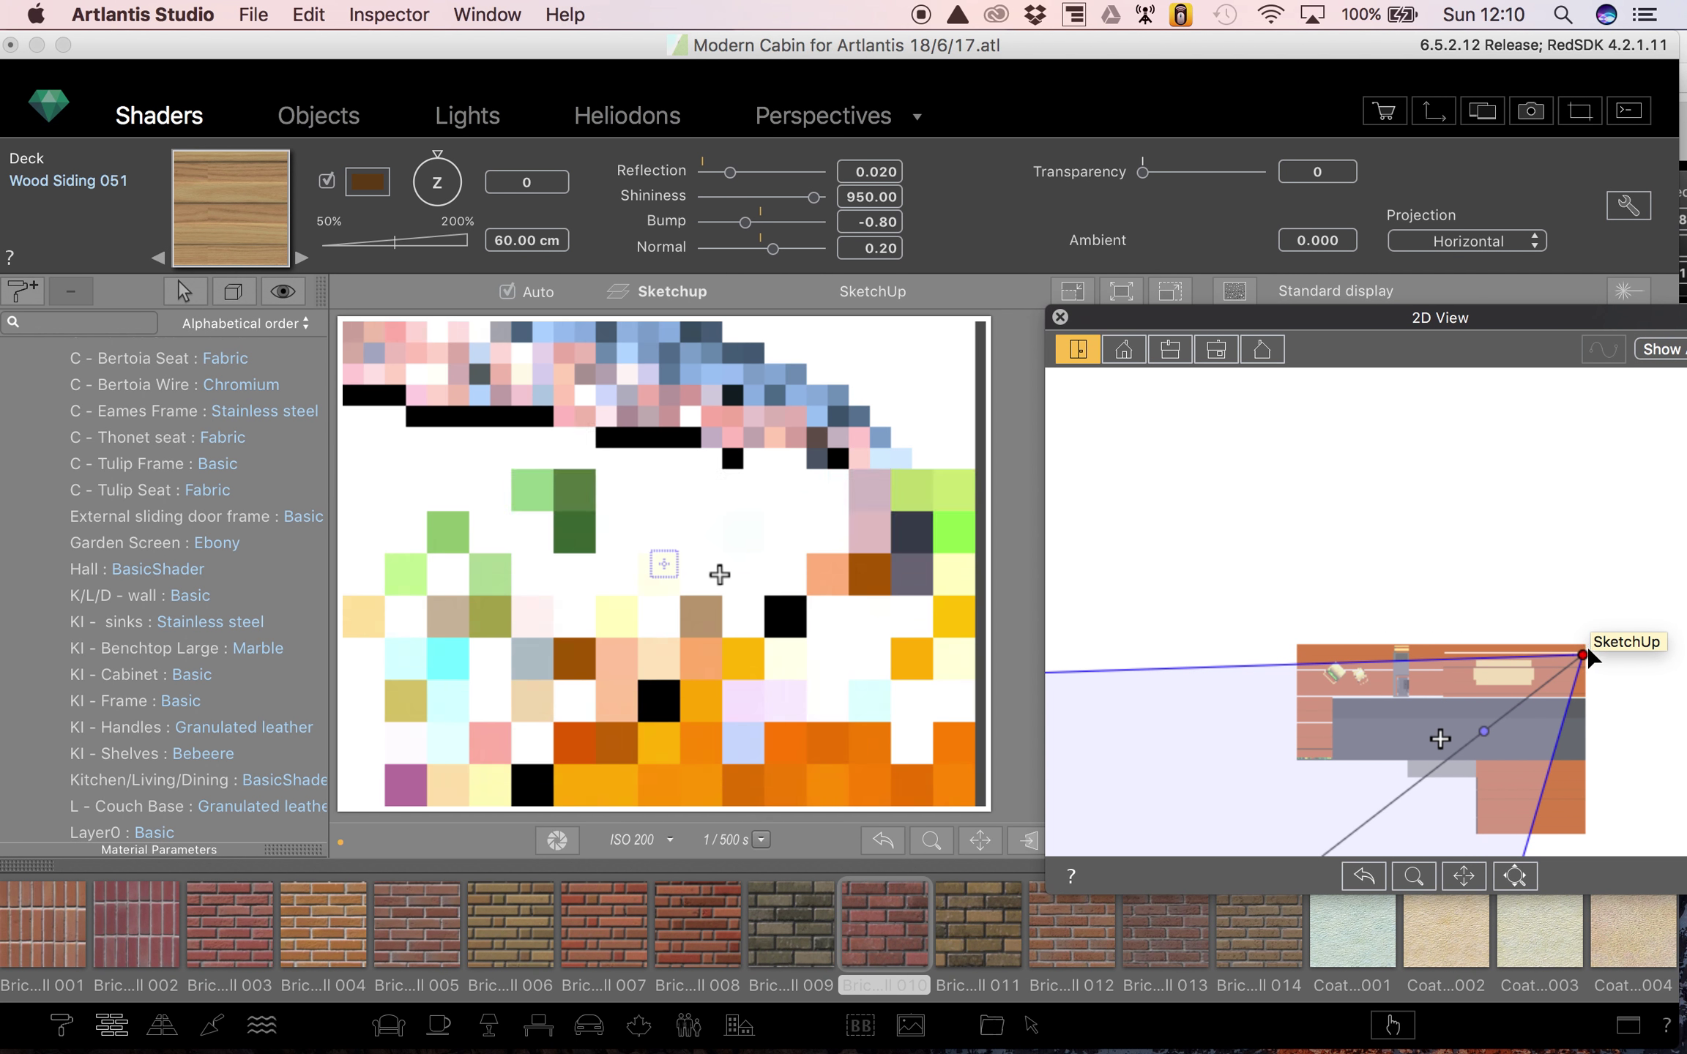
{"action": "left_click_drag", "start_coordinate": [1583, 654], "coordinate": [1560, 718]}
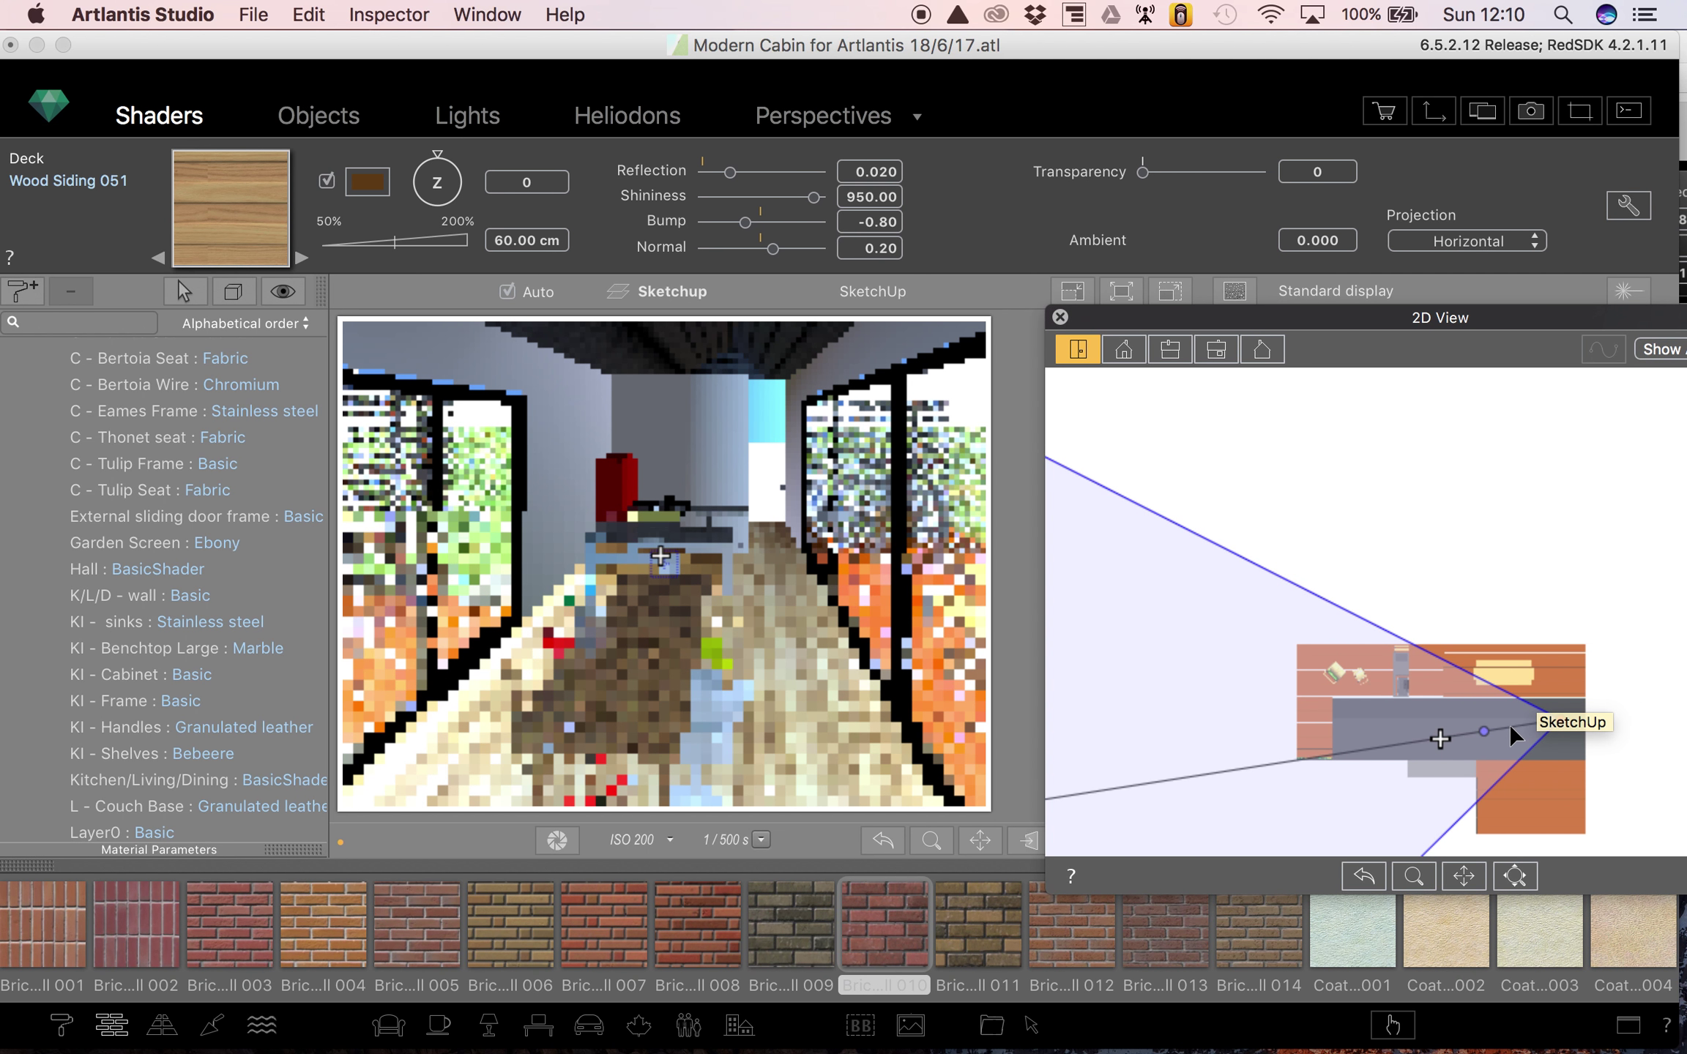
{"action": "left_click_drag", "start_coordinate": [1507, 723], "coordinate": [1527, 731]}
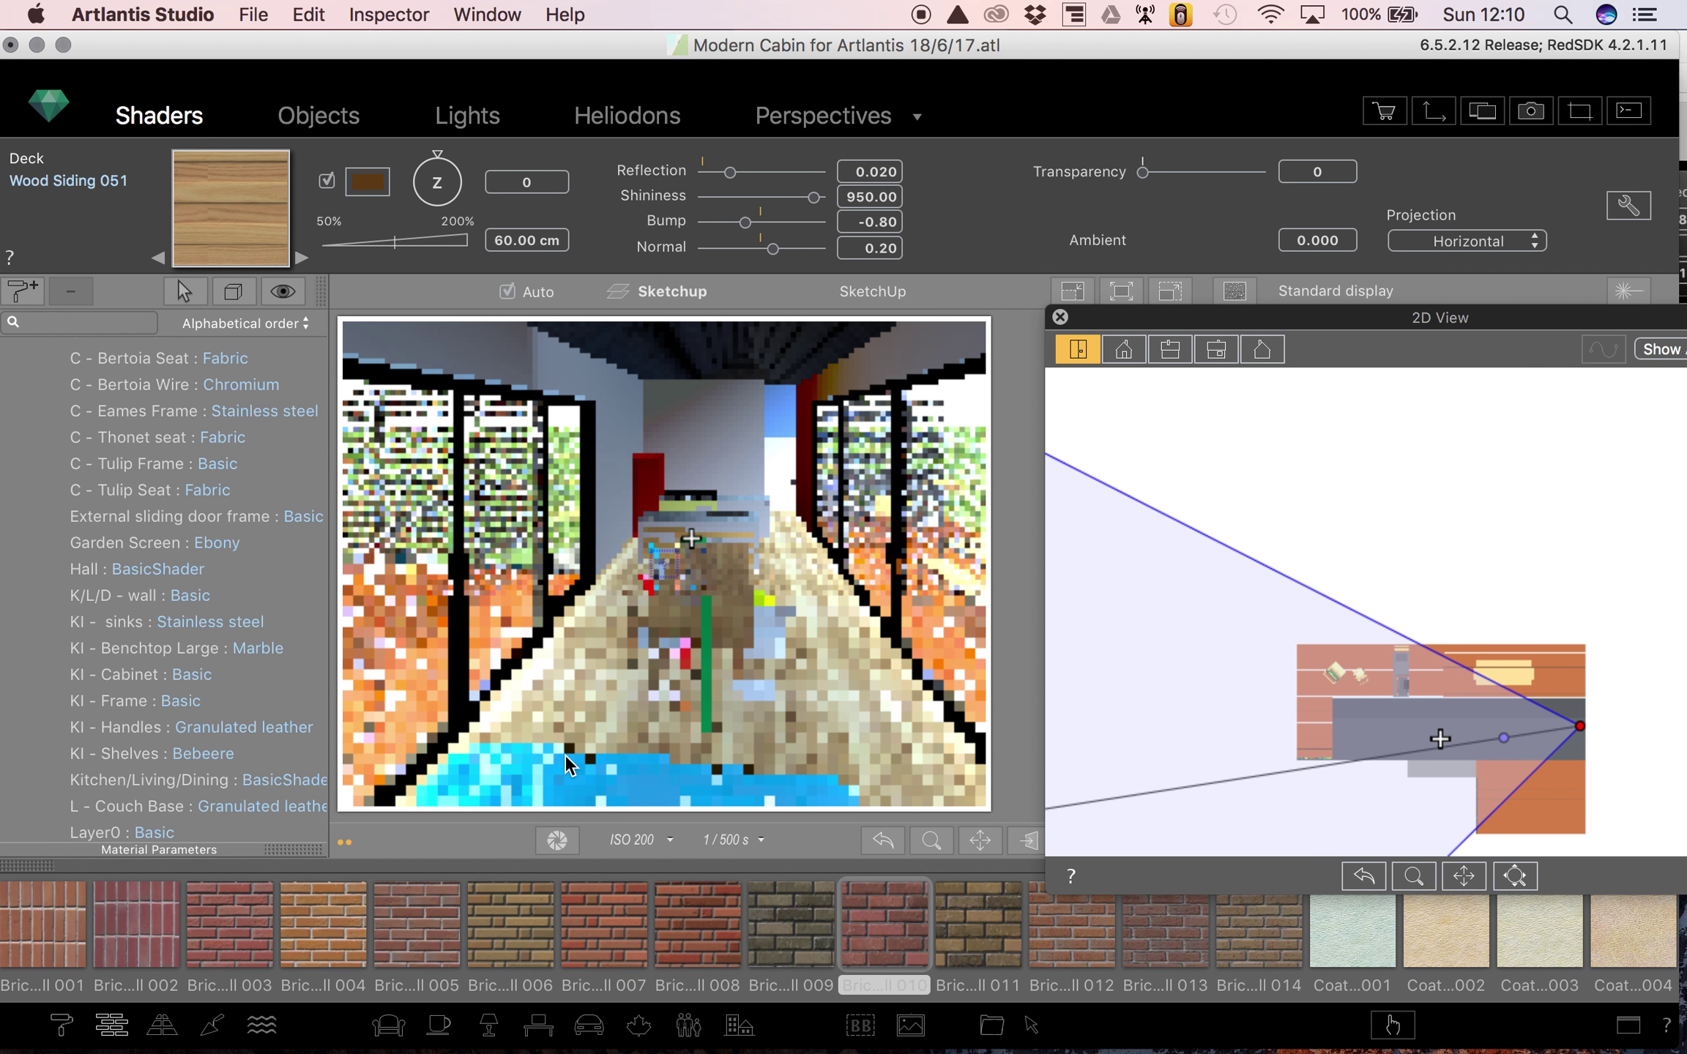
- Move the camera into the room and pick the couch's material
{"action": "left_click", "coordinate": [979, 839]}
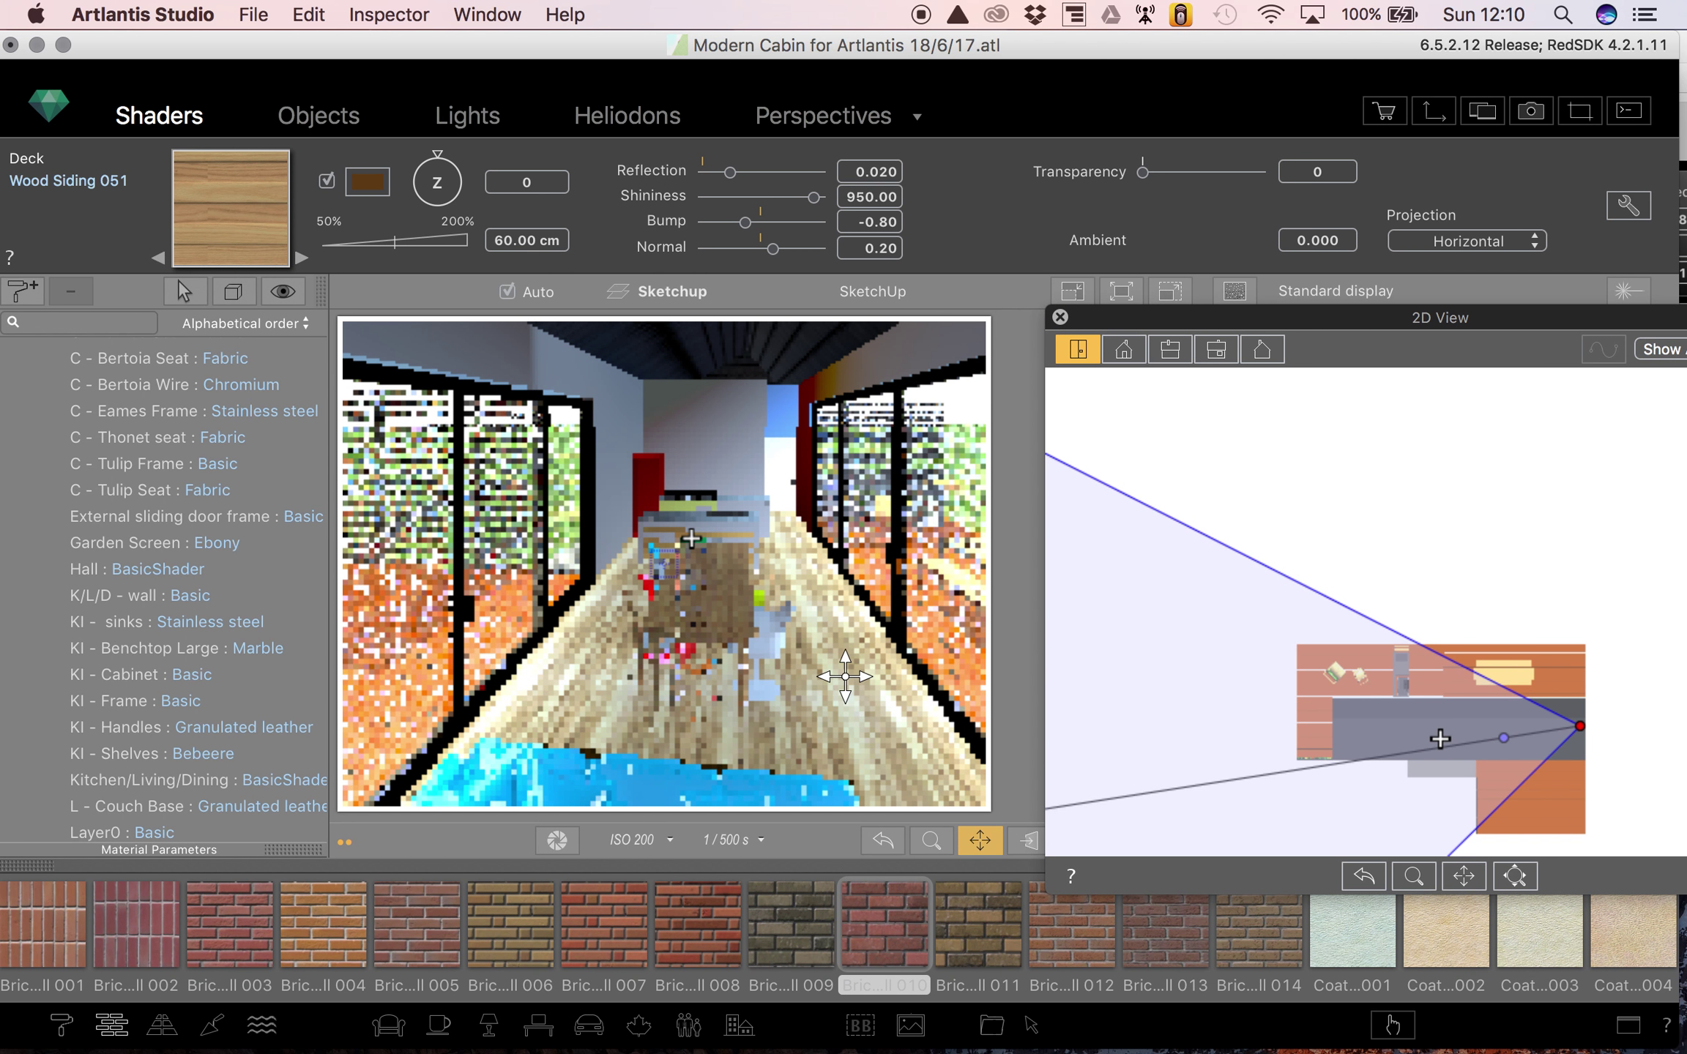
{"action": "left_click_drag", "start_coordinate": [848, 656], "coordinate": [847, 648]}
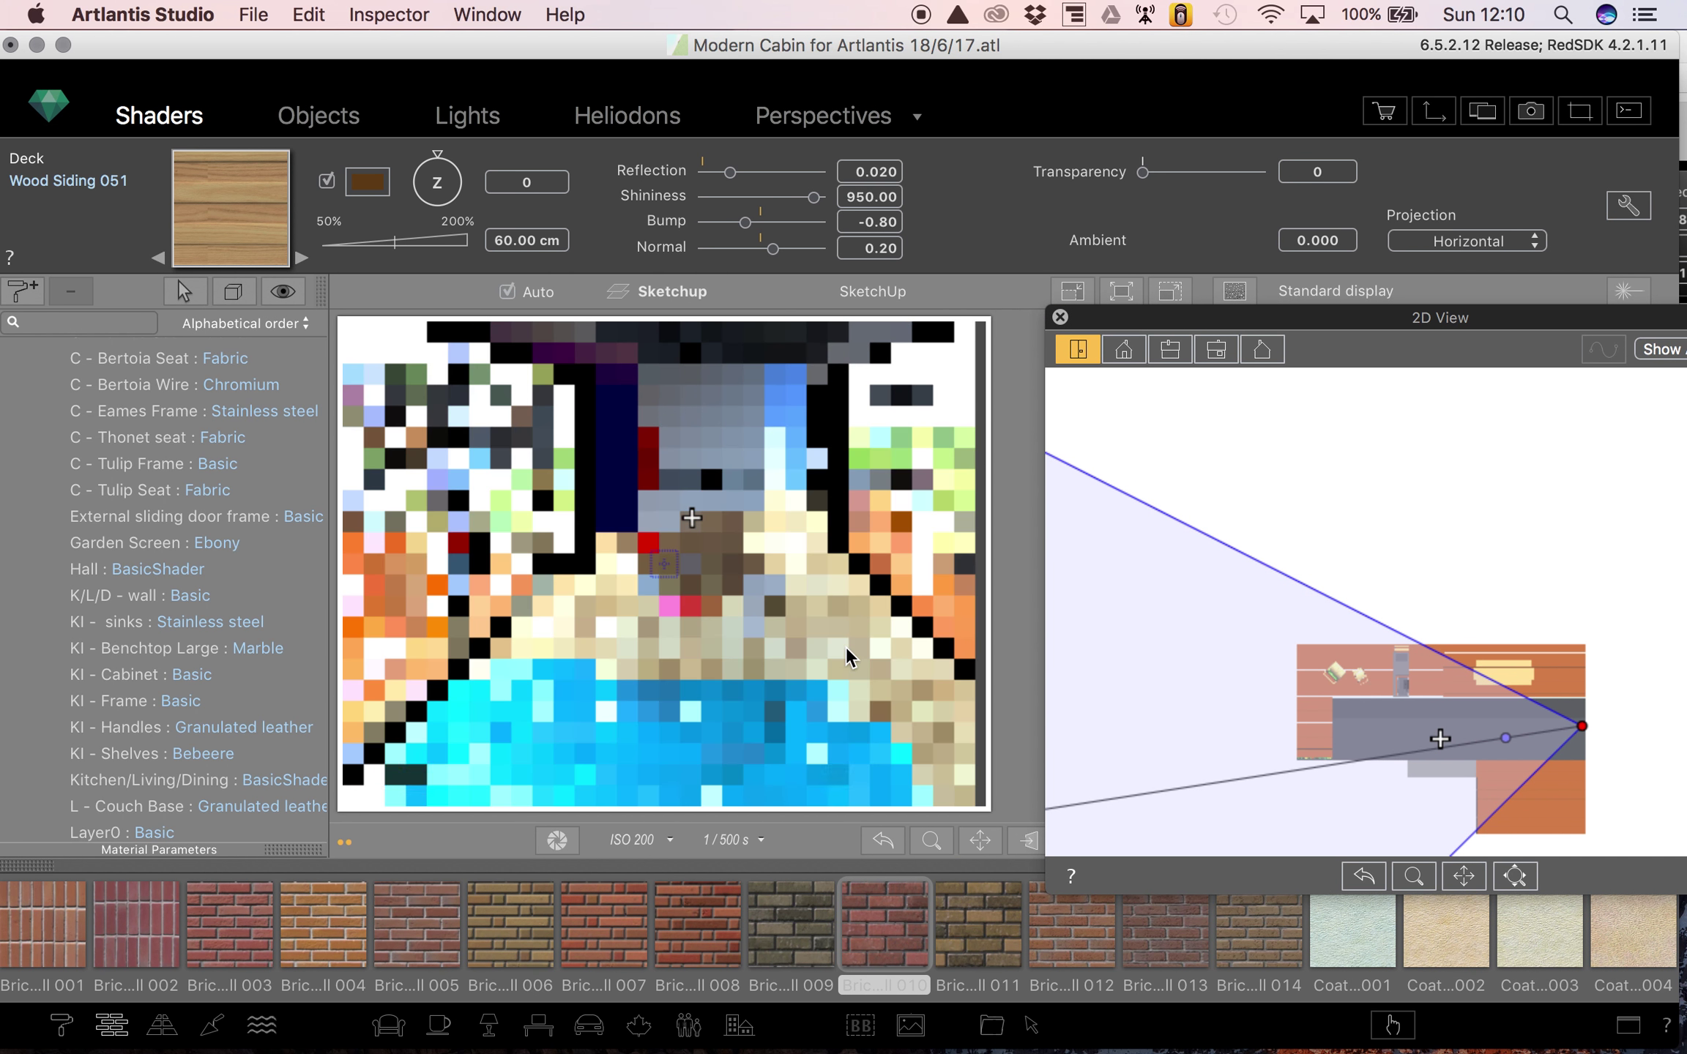
{"action": "left_click", "coordinate": [613, 744]}
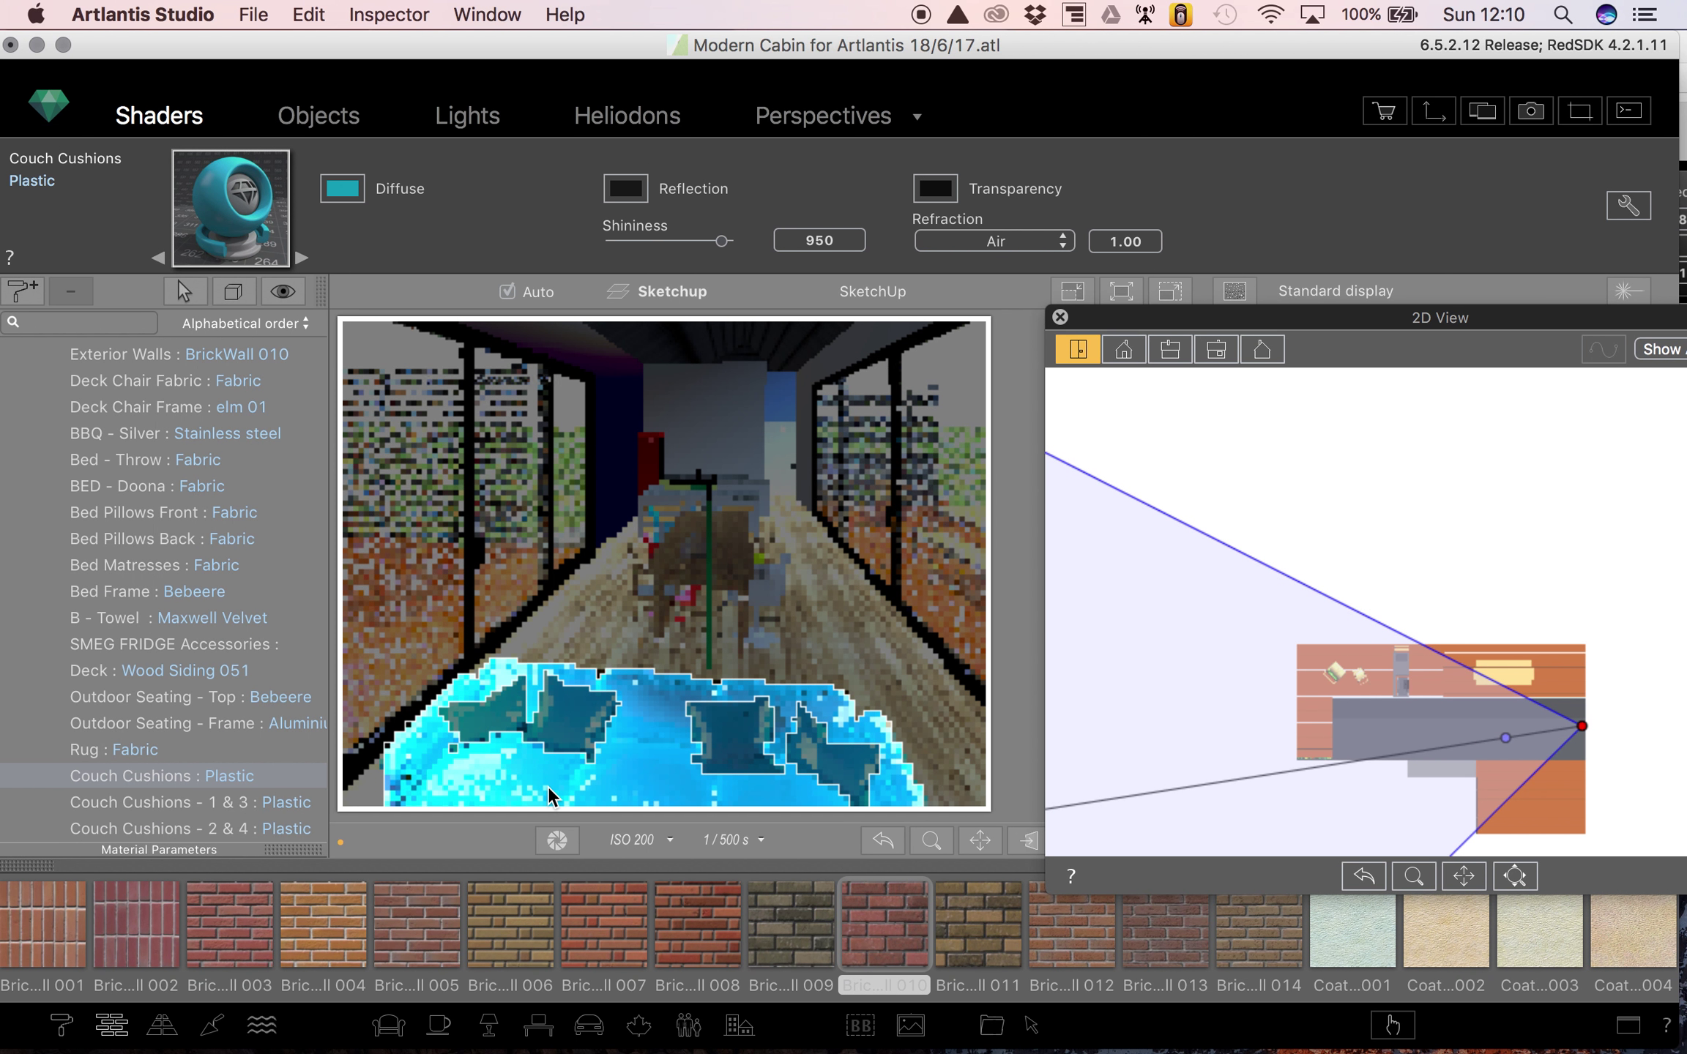
{"action": "scroll", "coordinate": [254, 788], "scroll_direction": "down", "scroll_amount": 3}
{"action": "scroll", "coordinate": [255, 789], "scroll_direction": "down", "scroll_amount": 2}
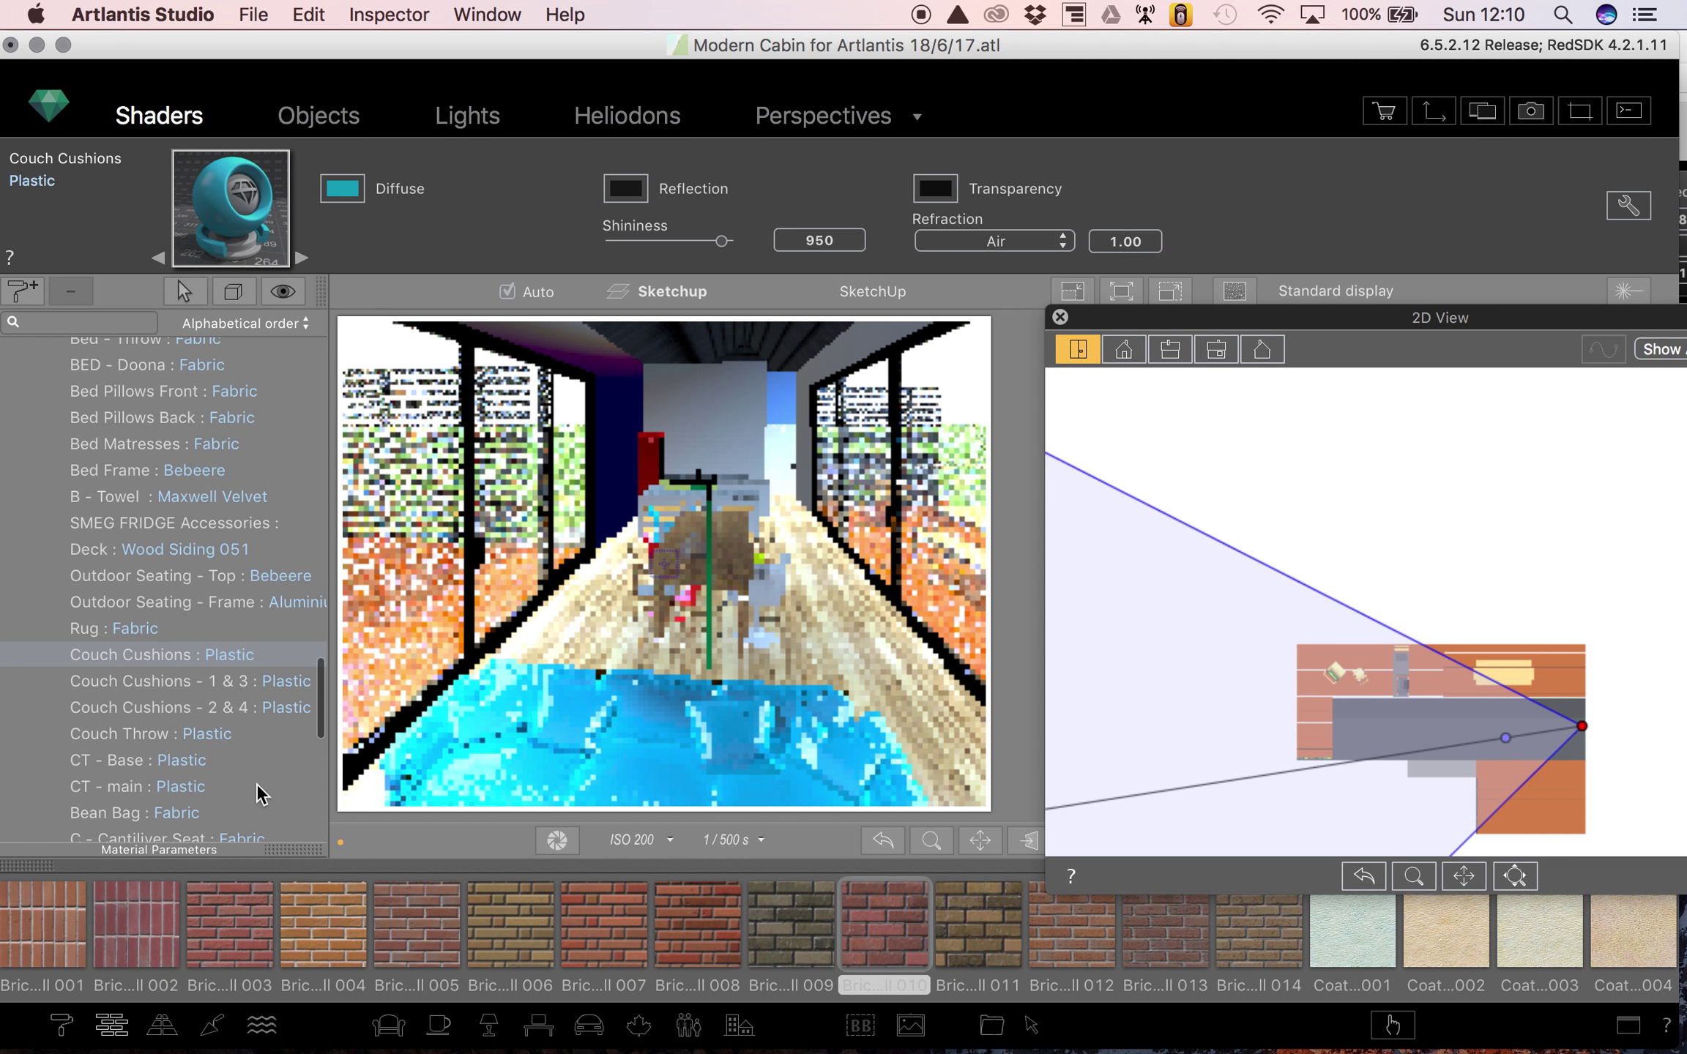
{"action": "scroll", "coordinate": [489, 949], "scroll_direction": "right", "scroll_amount": 10}
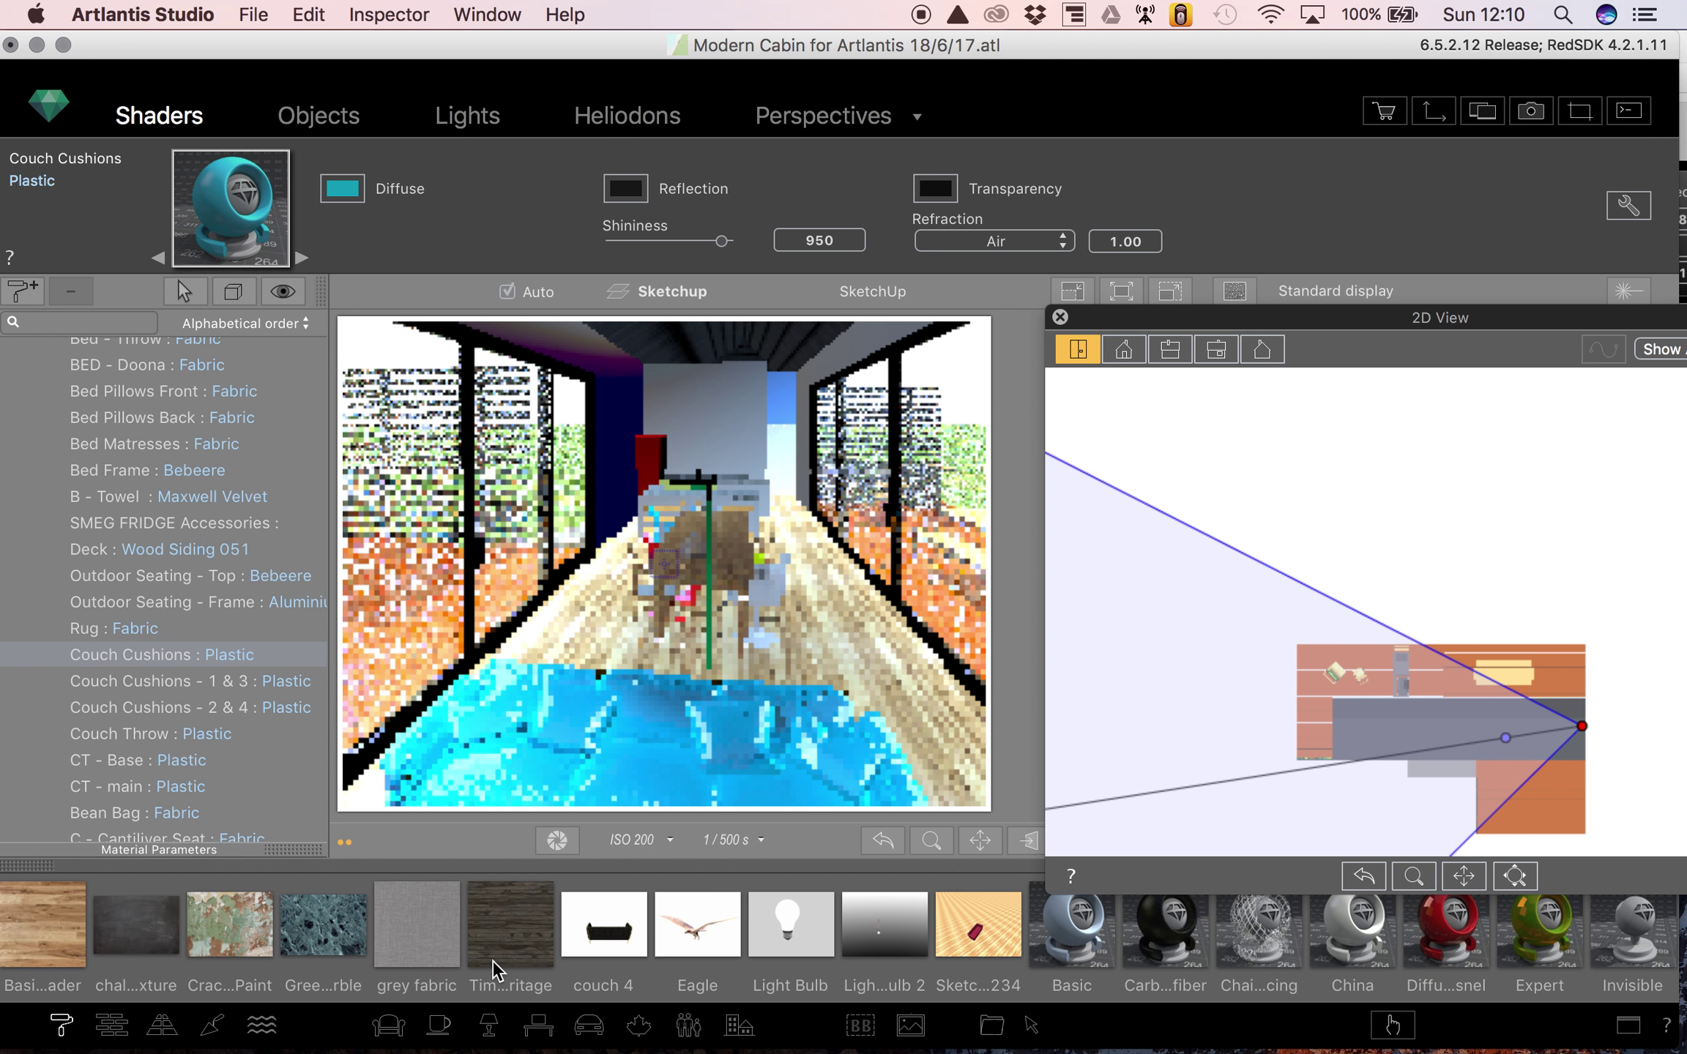
{"action": "scroll", "coordinate": [492, 960], "scroll_direction": "right", "scroll_amount": 4}
{"action": "scroll", "coordinate": [492, 959], "scroll_direction": "right", "scroll_amount": 5}
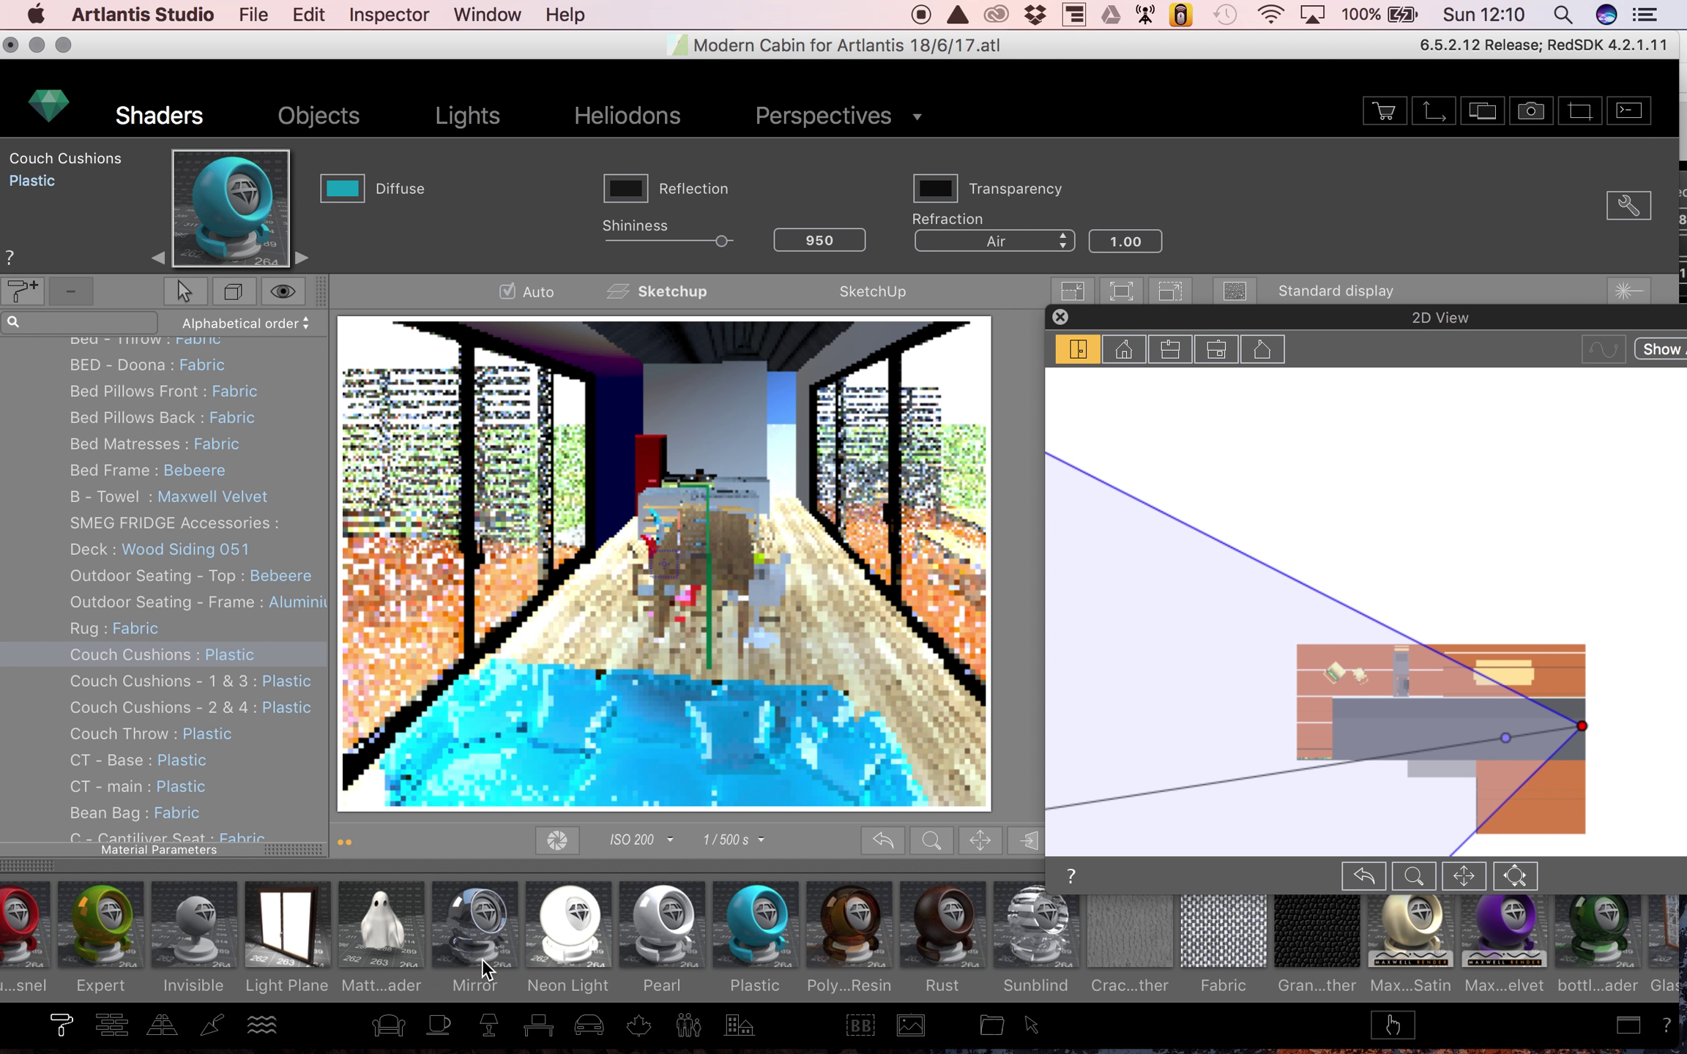
{"action": "scroll", "coordinate": [485, 959], "scroll_direction": "right", "scroll_amount": 5}
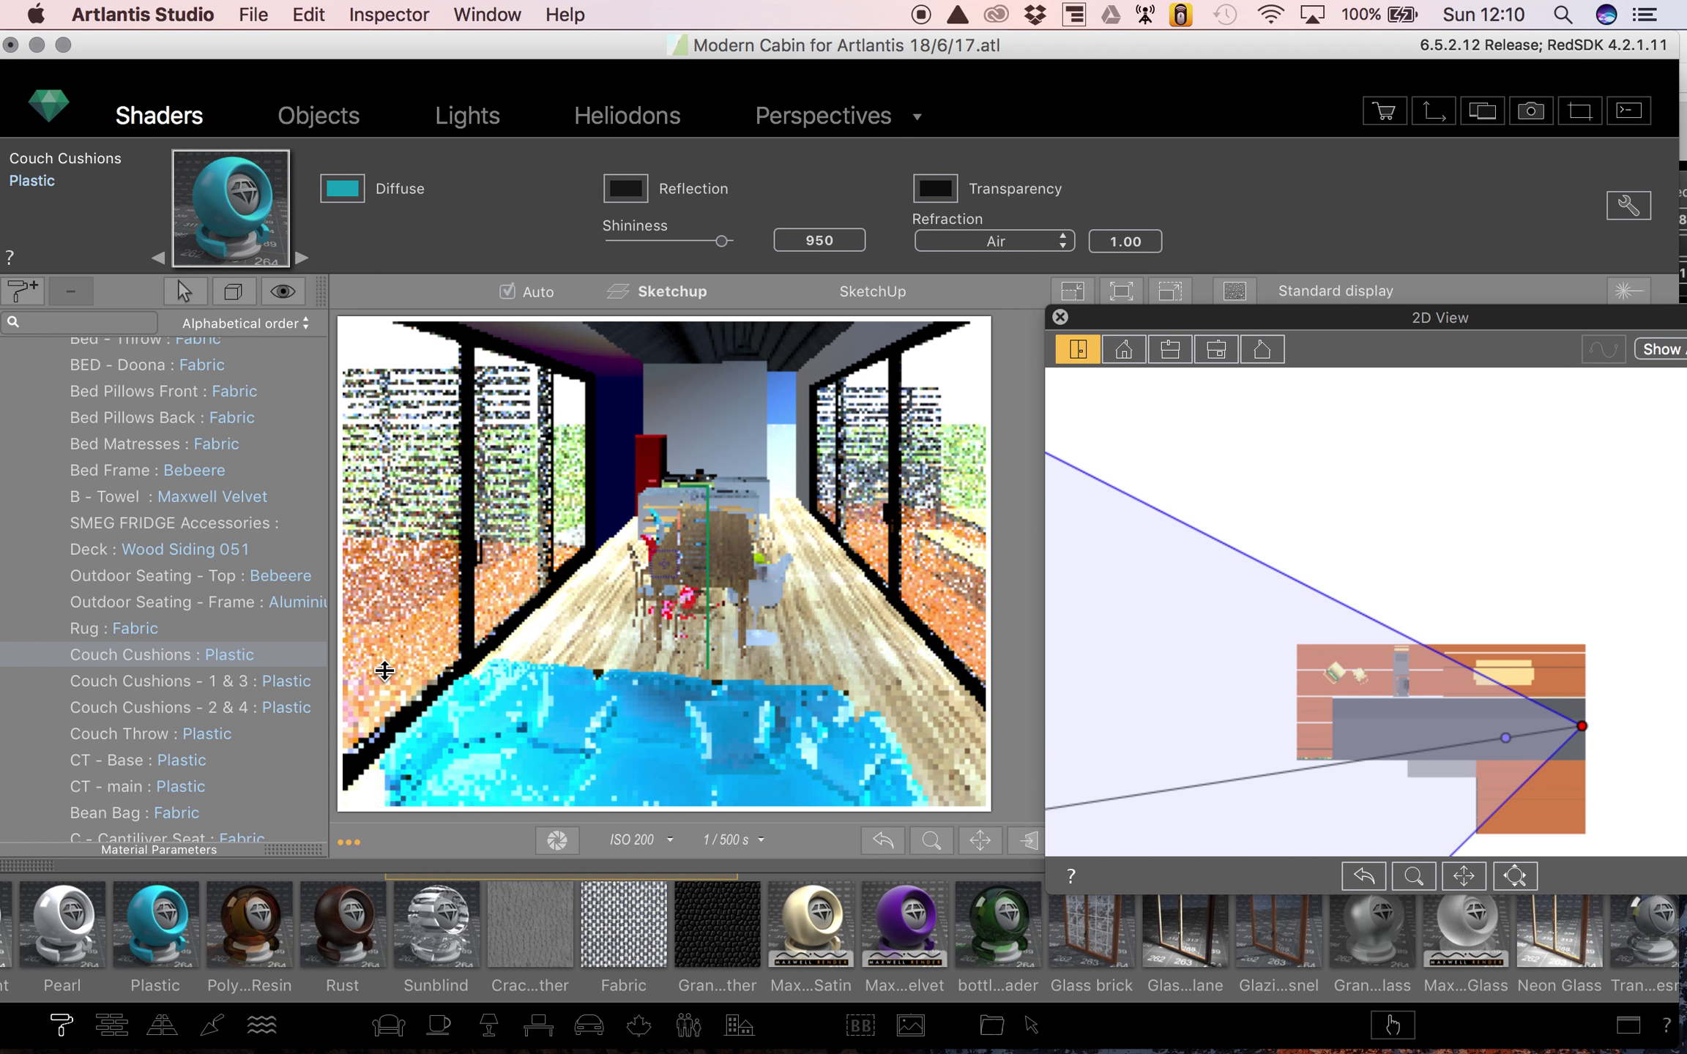
- Cover the couch in Mocha-tinted Granulated leather, then select cushions 1 & 3 and Fabric
{"action": "left_click", "coordinate": [717, 925]}
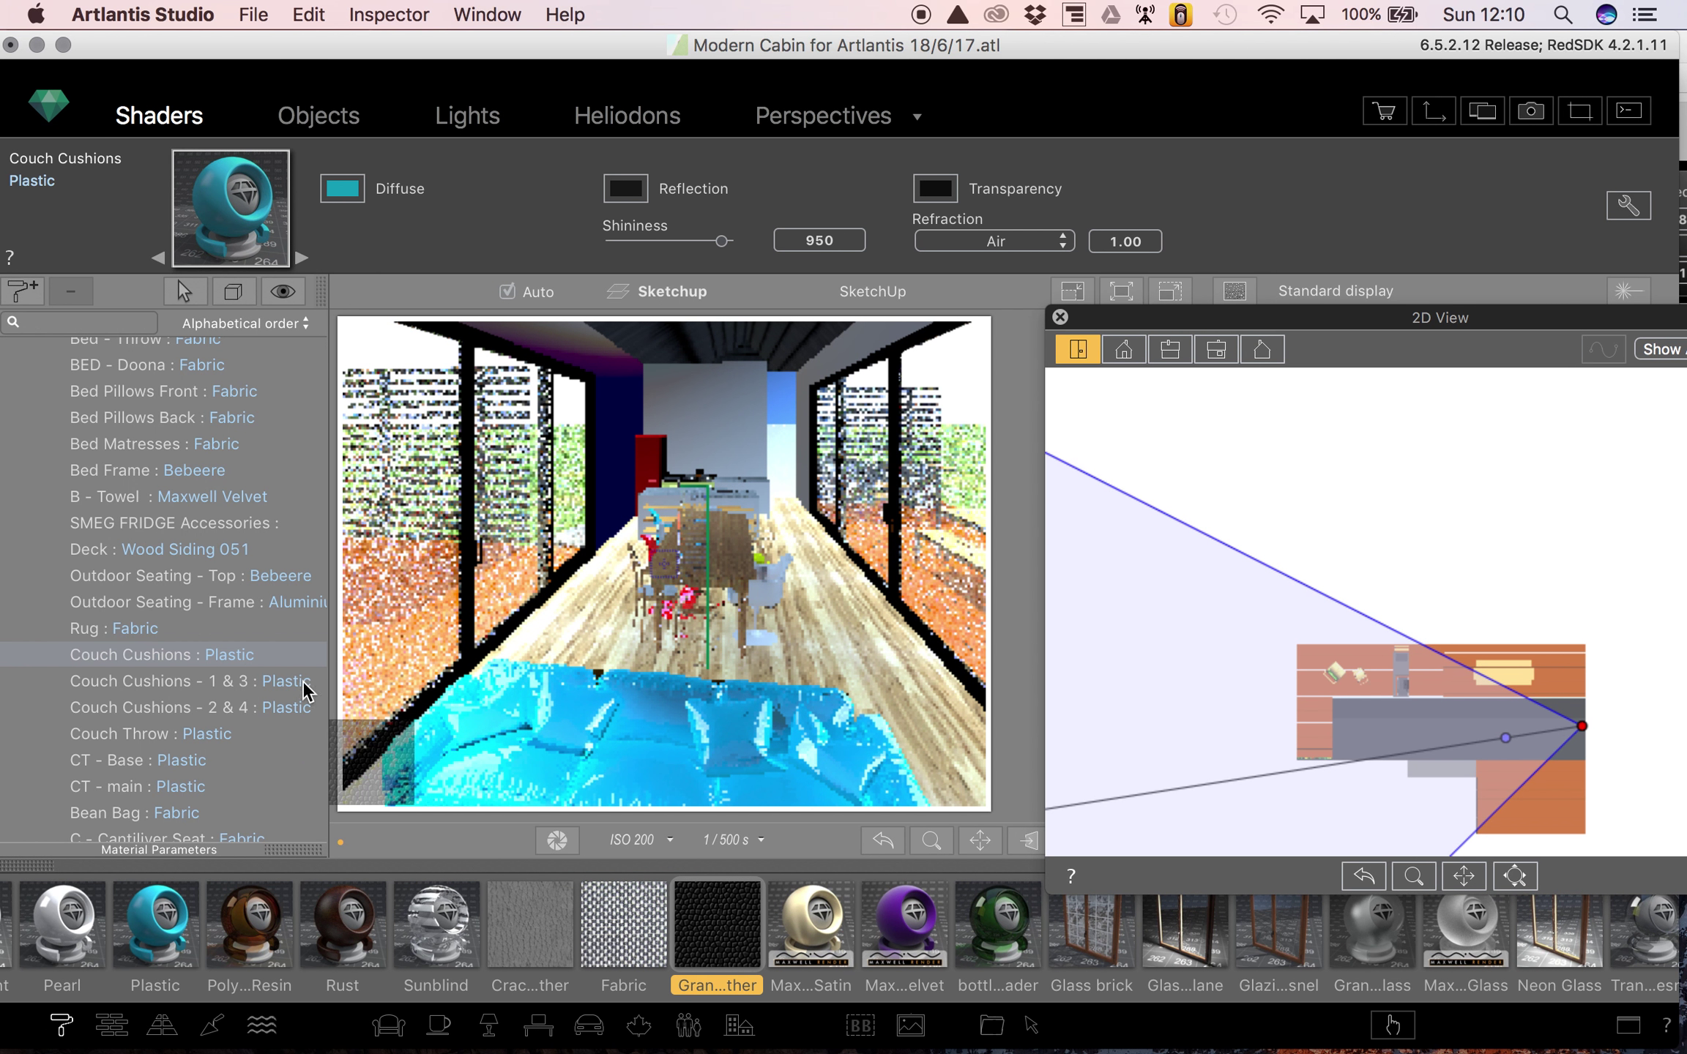
{"action": "left_click_drag", "start_coordinate": [306, 691], "coordinate": [241, 653]}
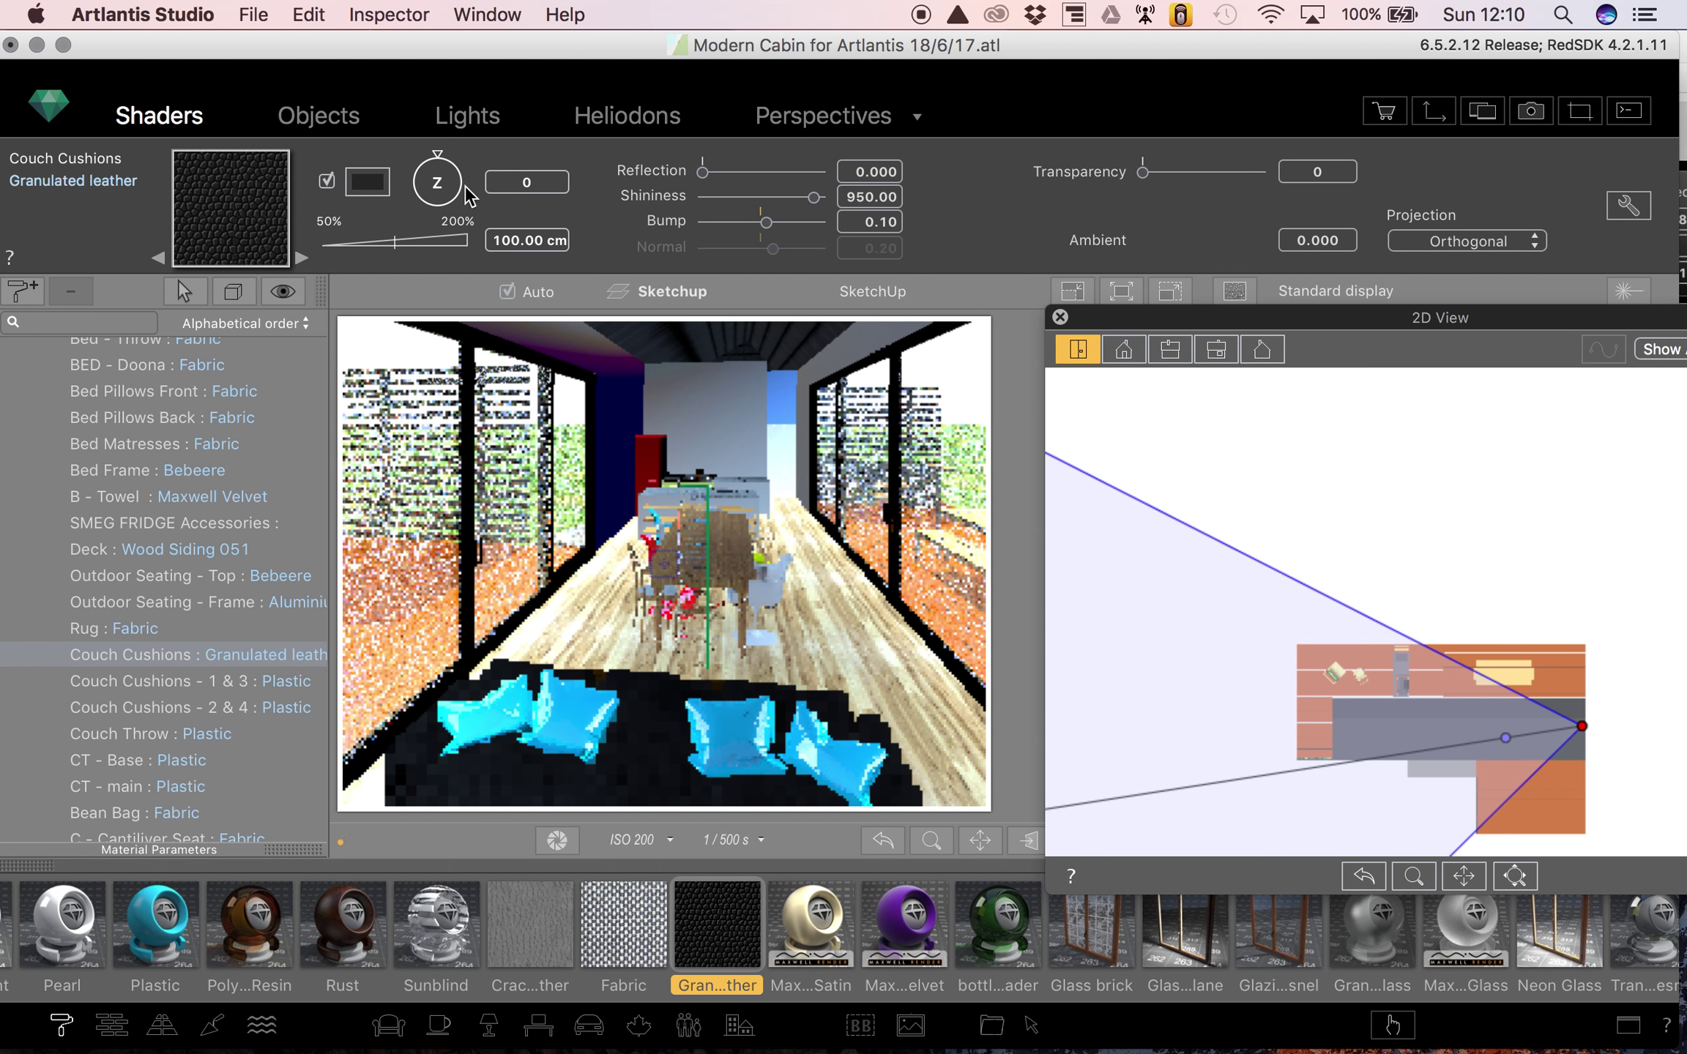
{"action": "left_click", "coordinate": [367, 182]}
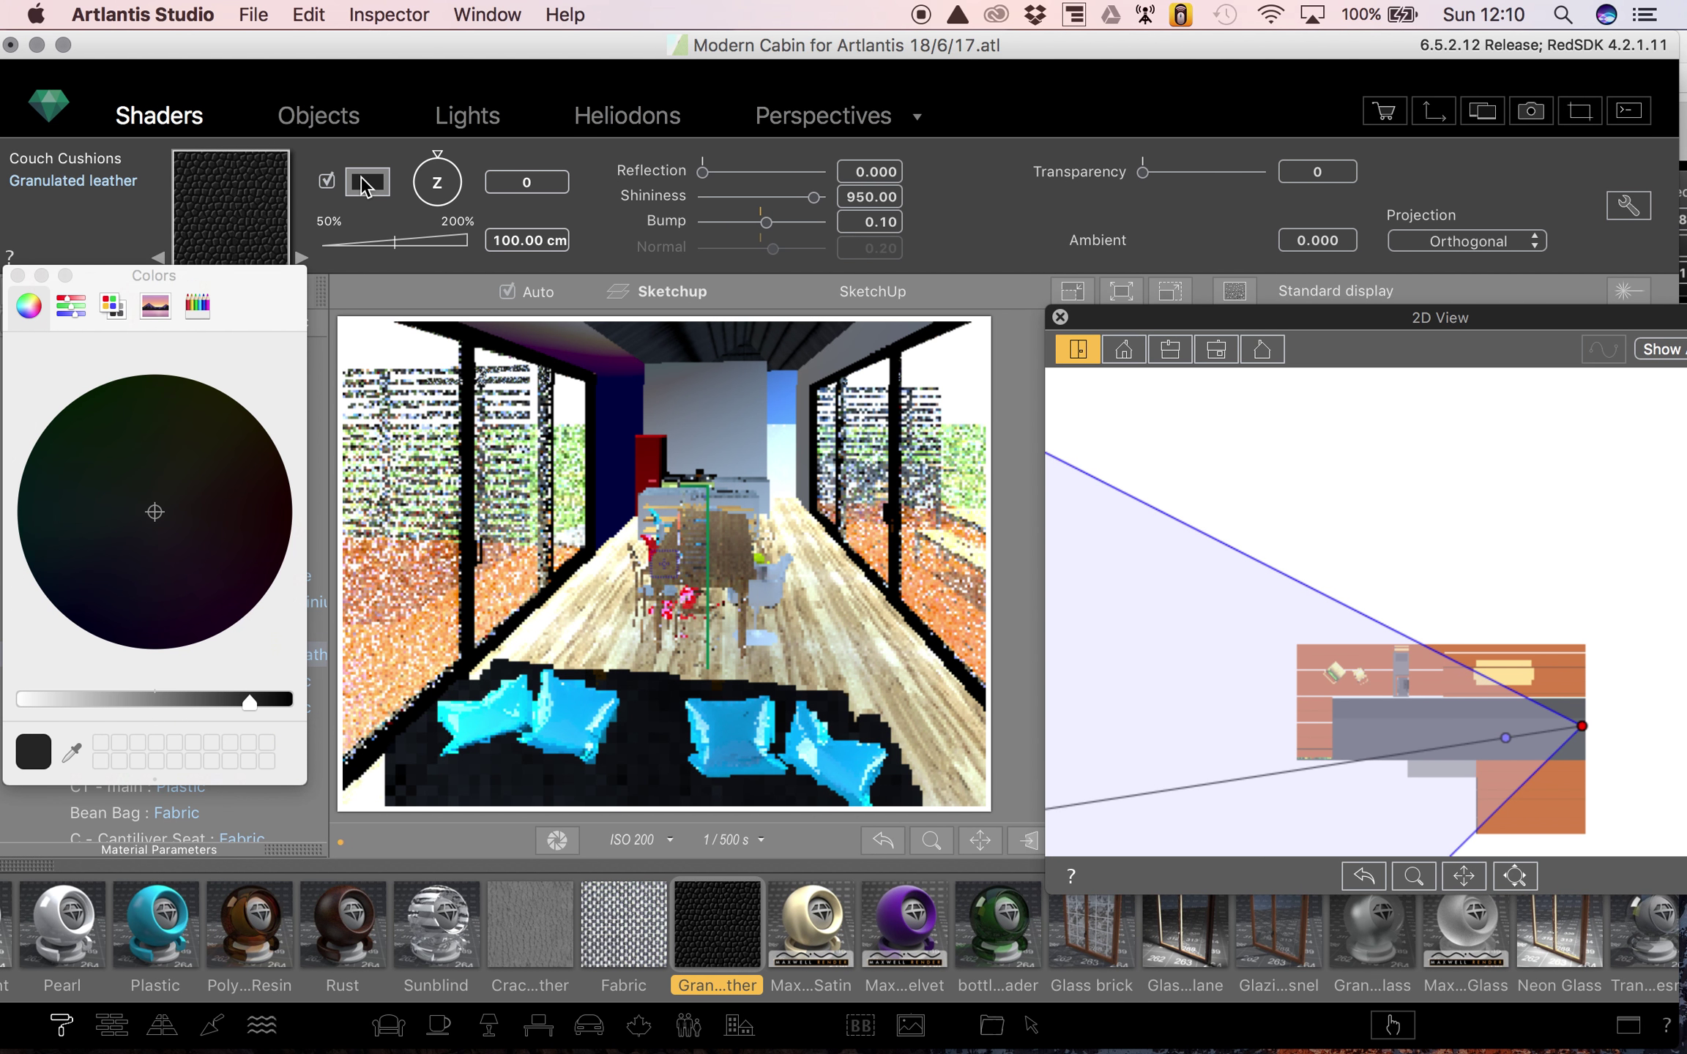
{"action": "left_click", "coordinate": [197, 308]}
{"action": "left_click", "coordinate": [42, 490]}
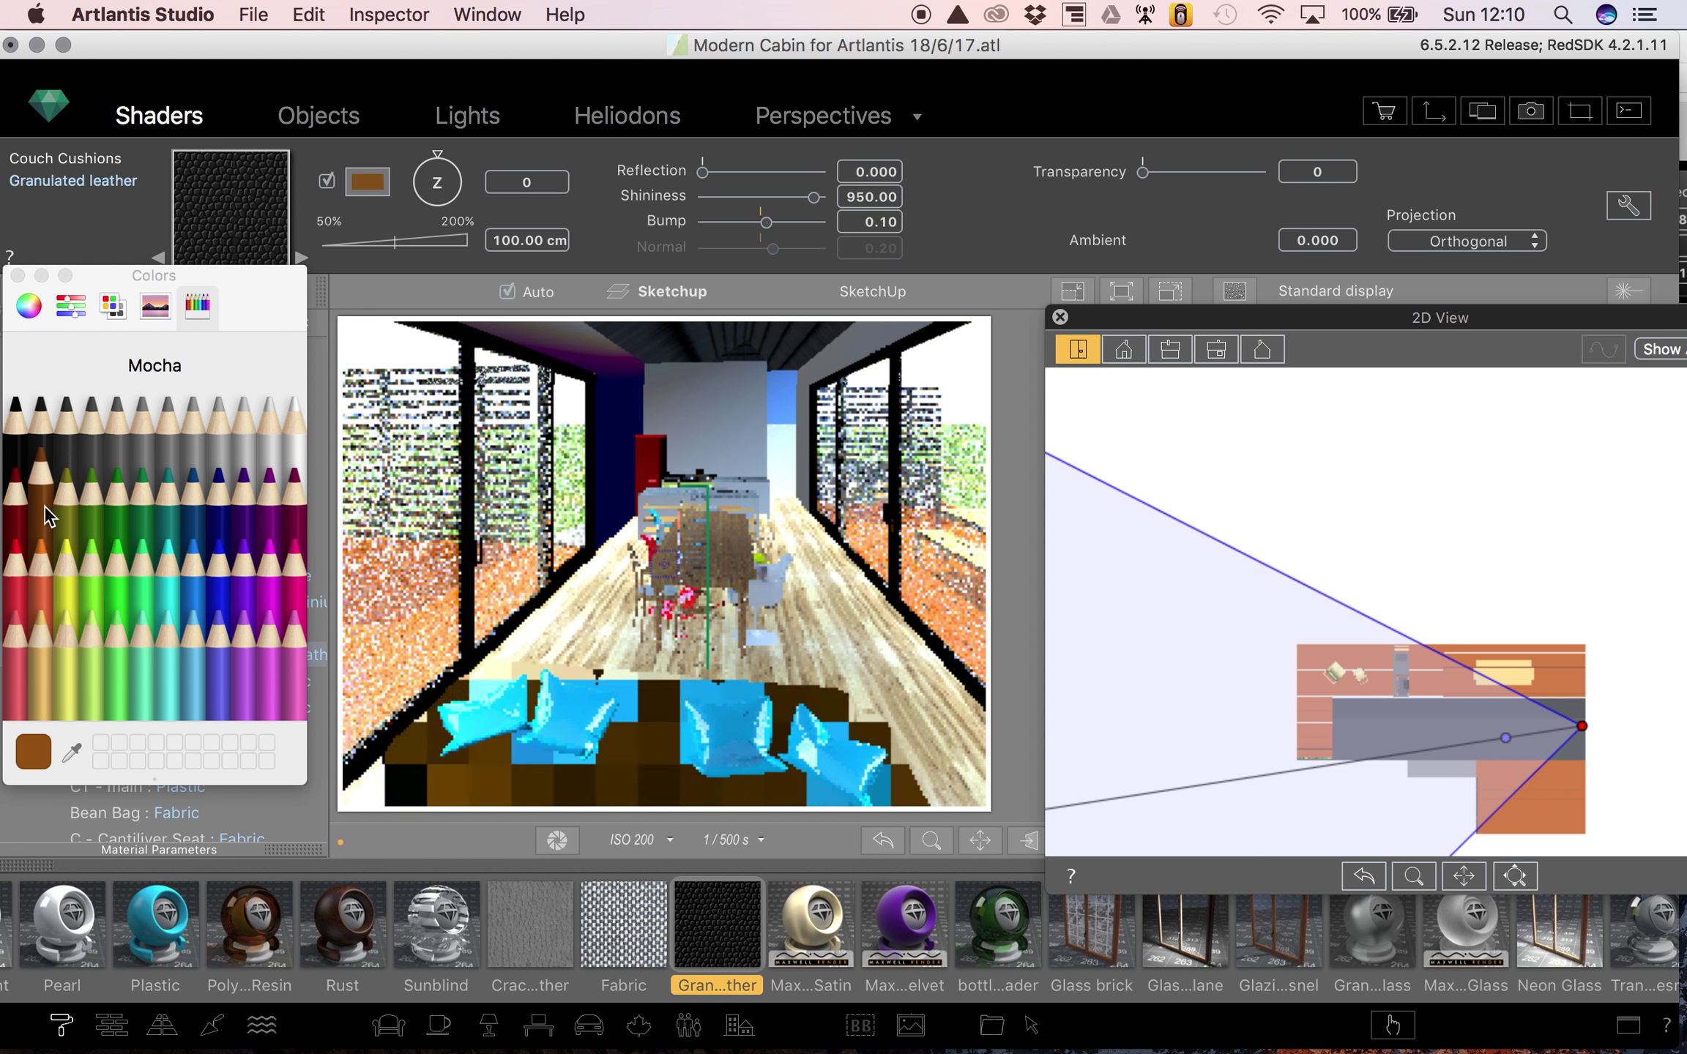
{"action": "left_click", "coordinate": [17, 275]}
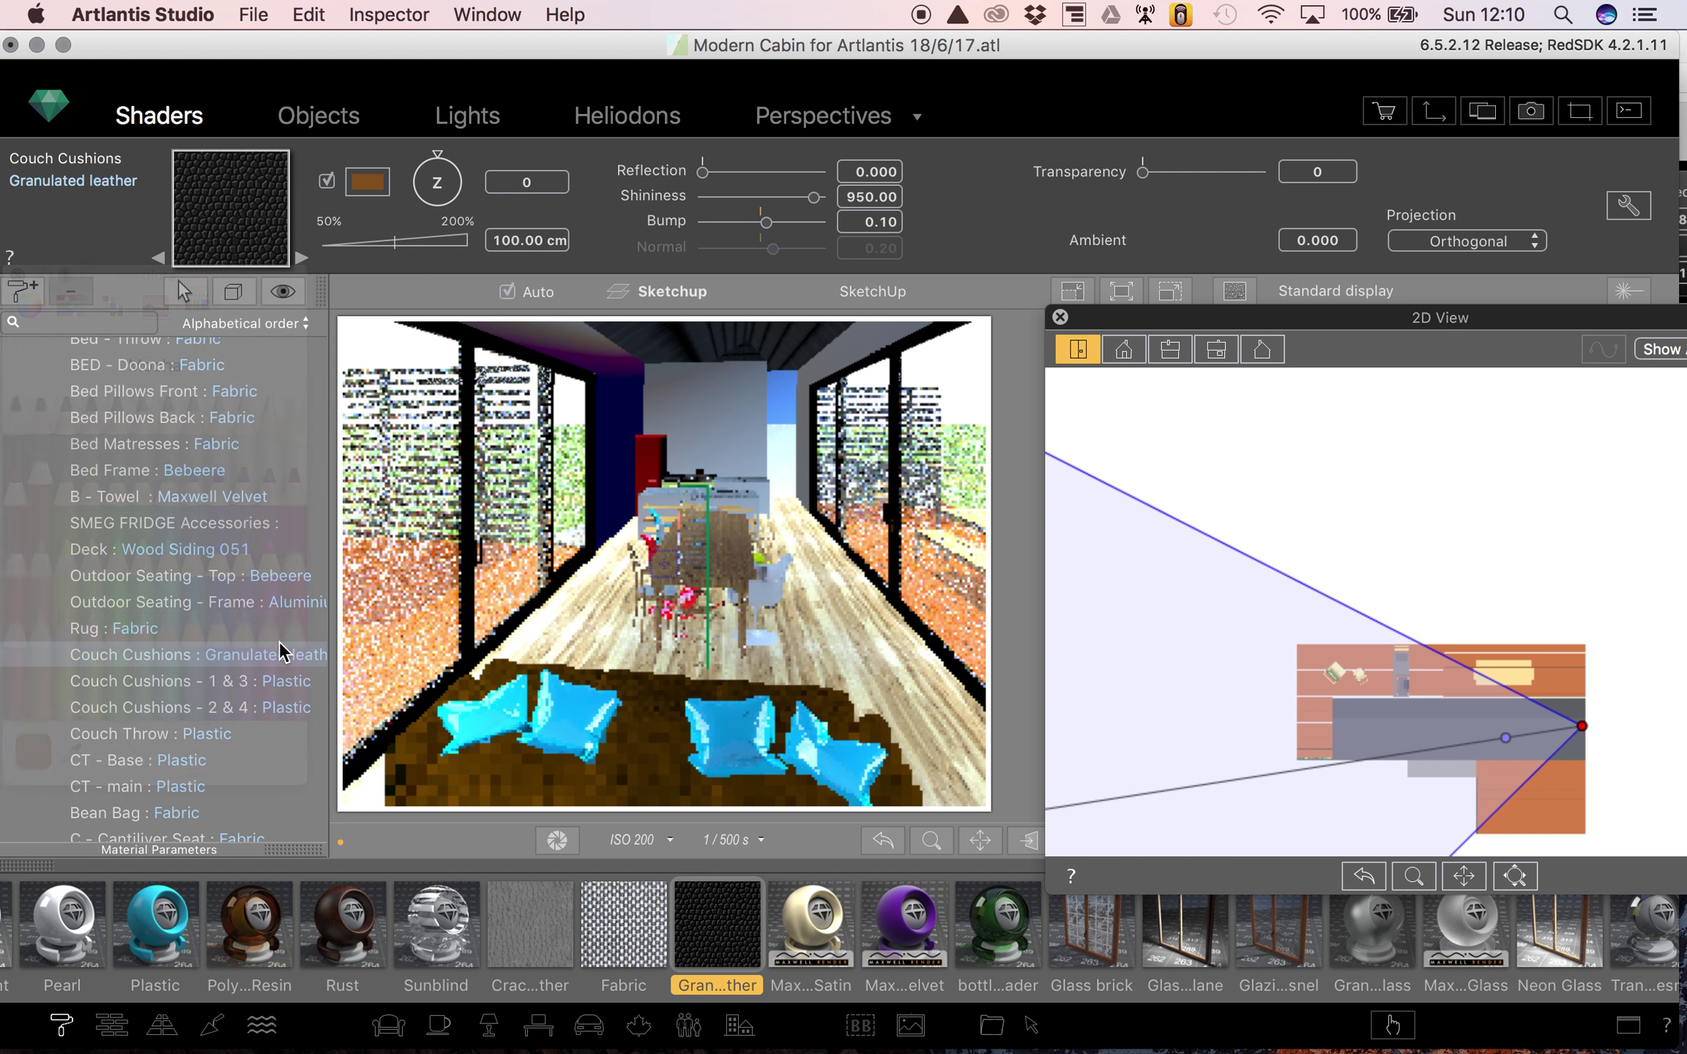
{"action": "left_click", "coordinate": [577, 726]}
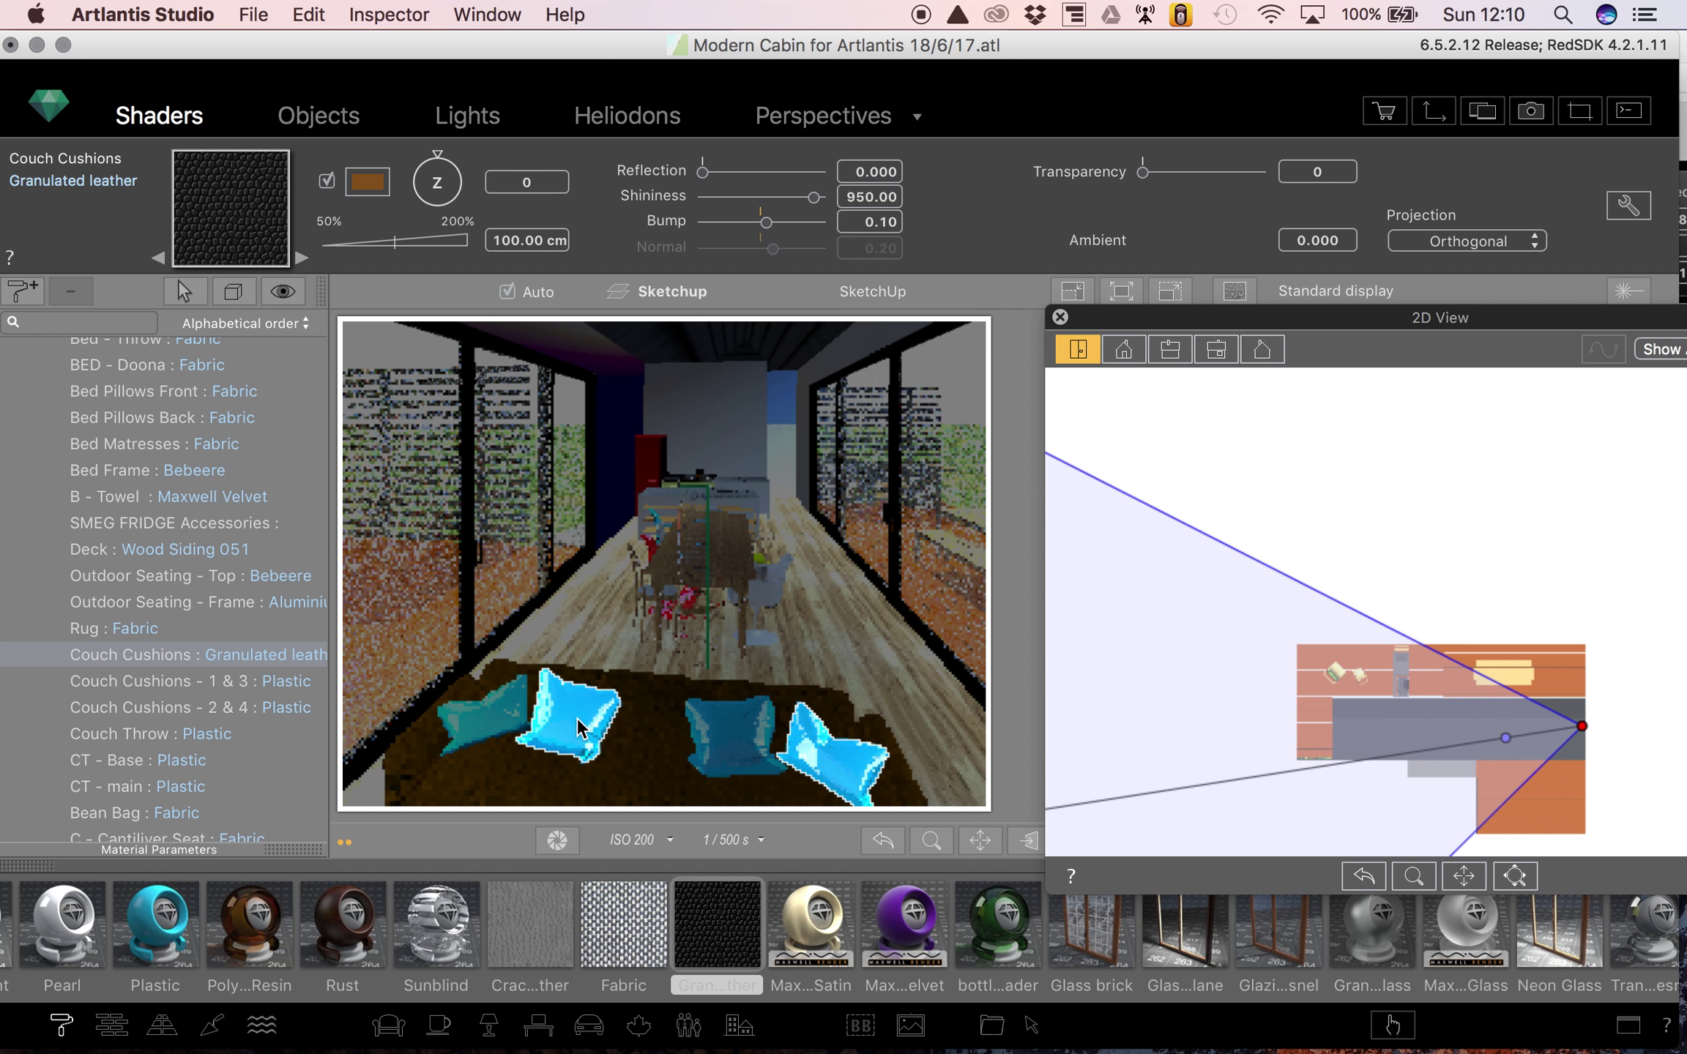
{"action": "left_click", "coordinate": [625, 938]}
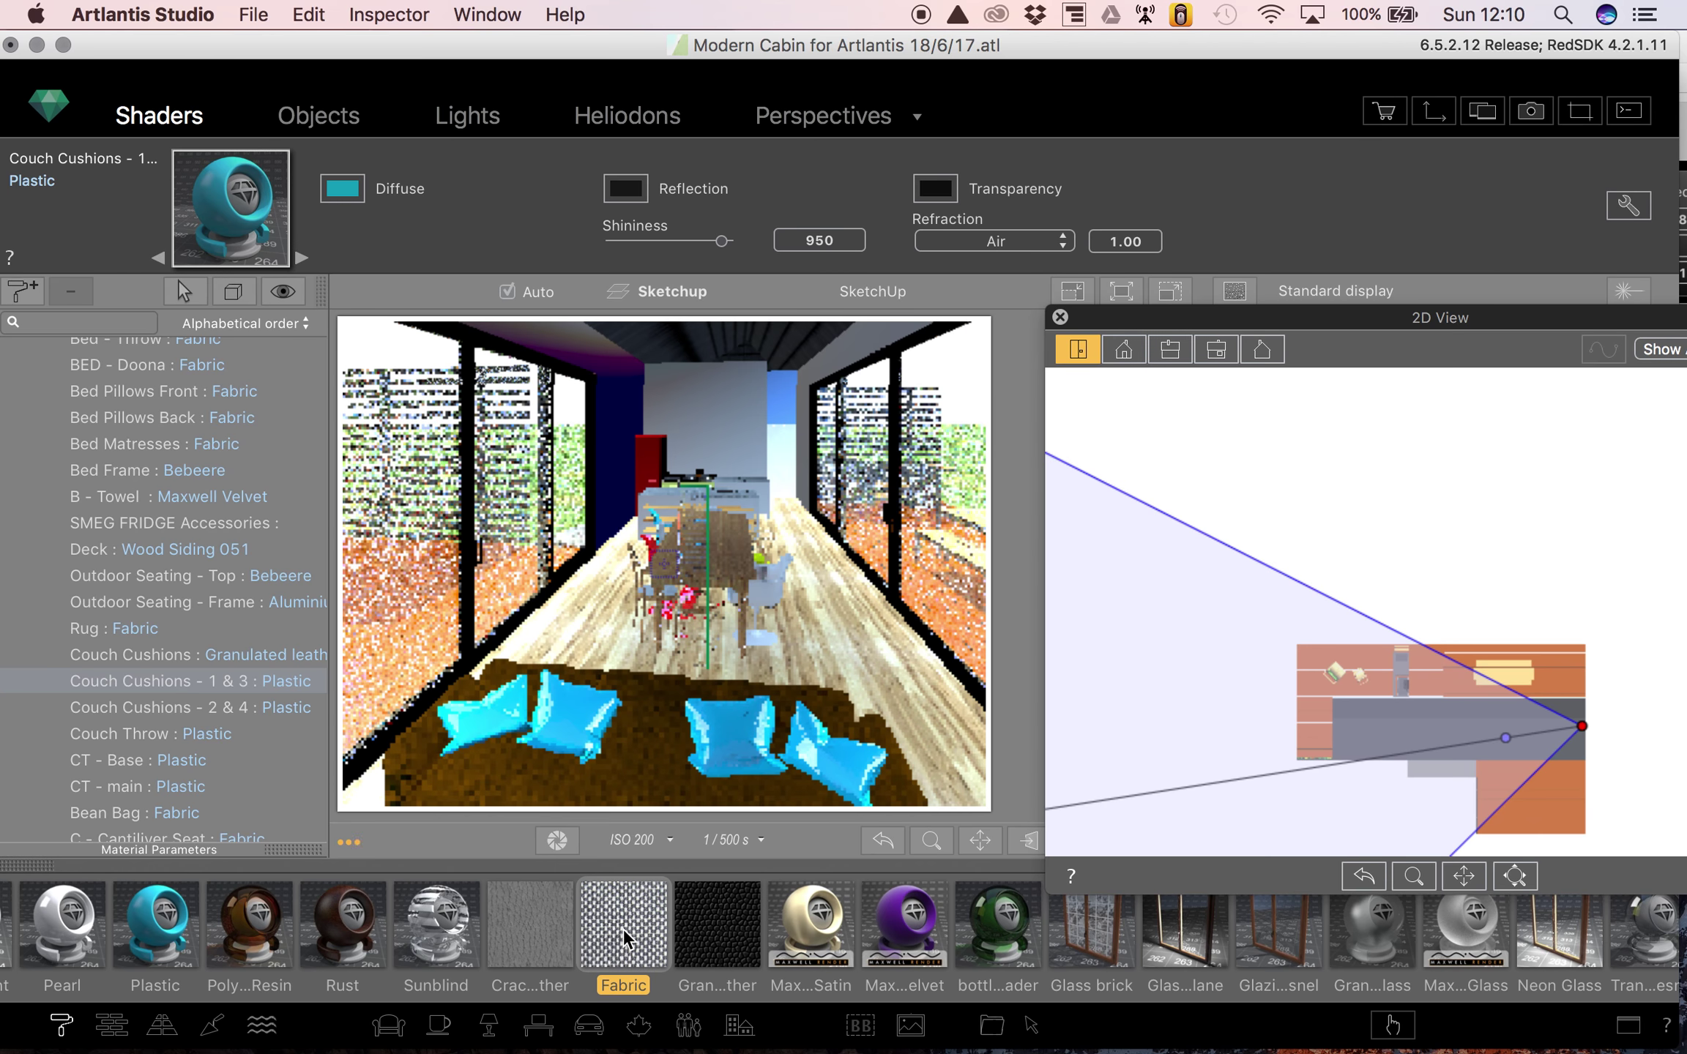
- Apply Fabric to cushions 1 & 3 and 2 & 4, select the K/L/D wall, and save
{"action": "left_click_drag", "start_coordinate": [625, 939], "coordinate": [578, 705]}
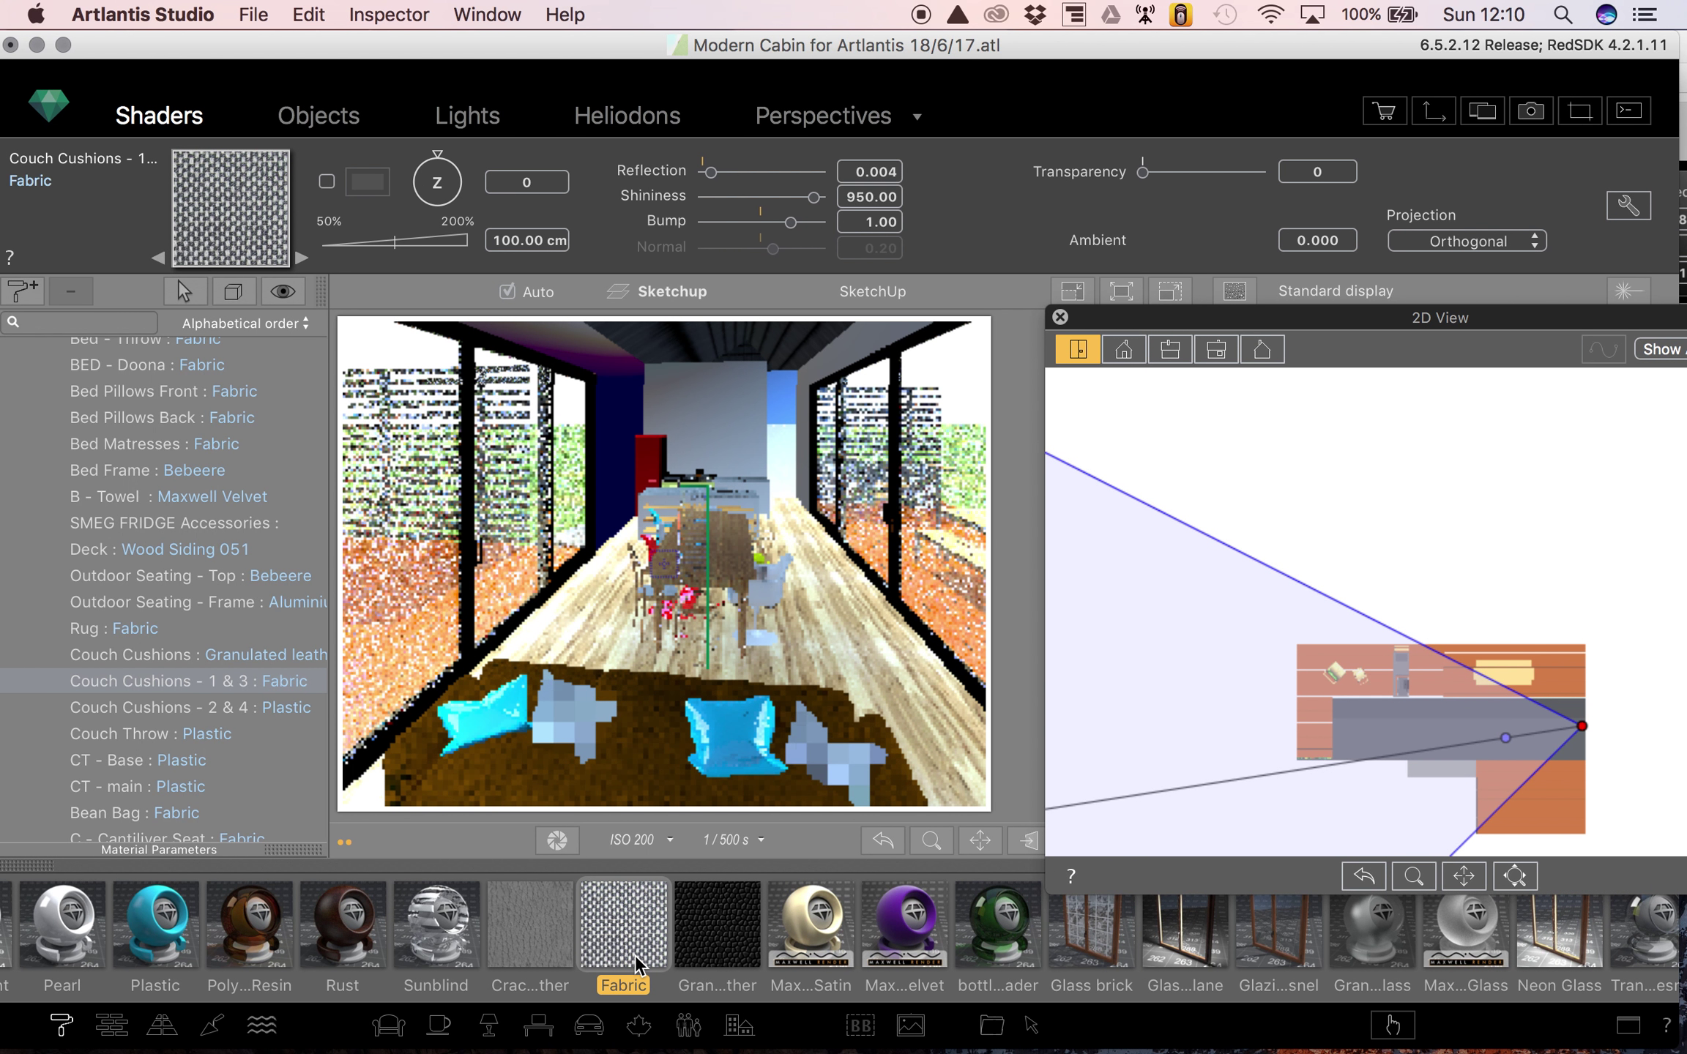
{"action": "left_click_drag", "start_coordinate": [637, 967], "coordinate": [480, 740]}
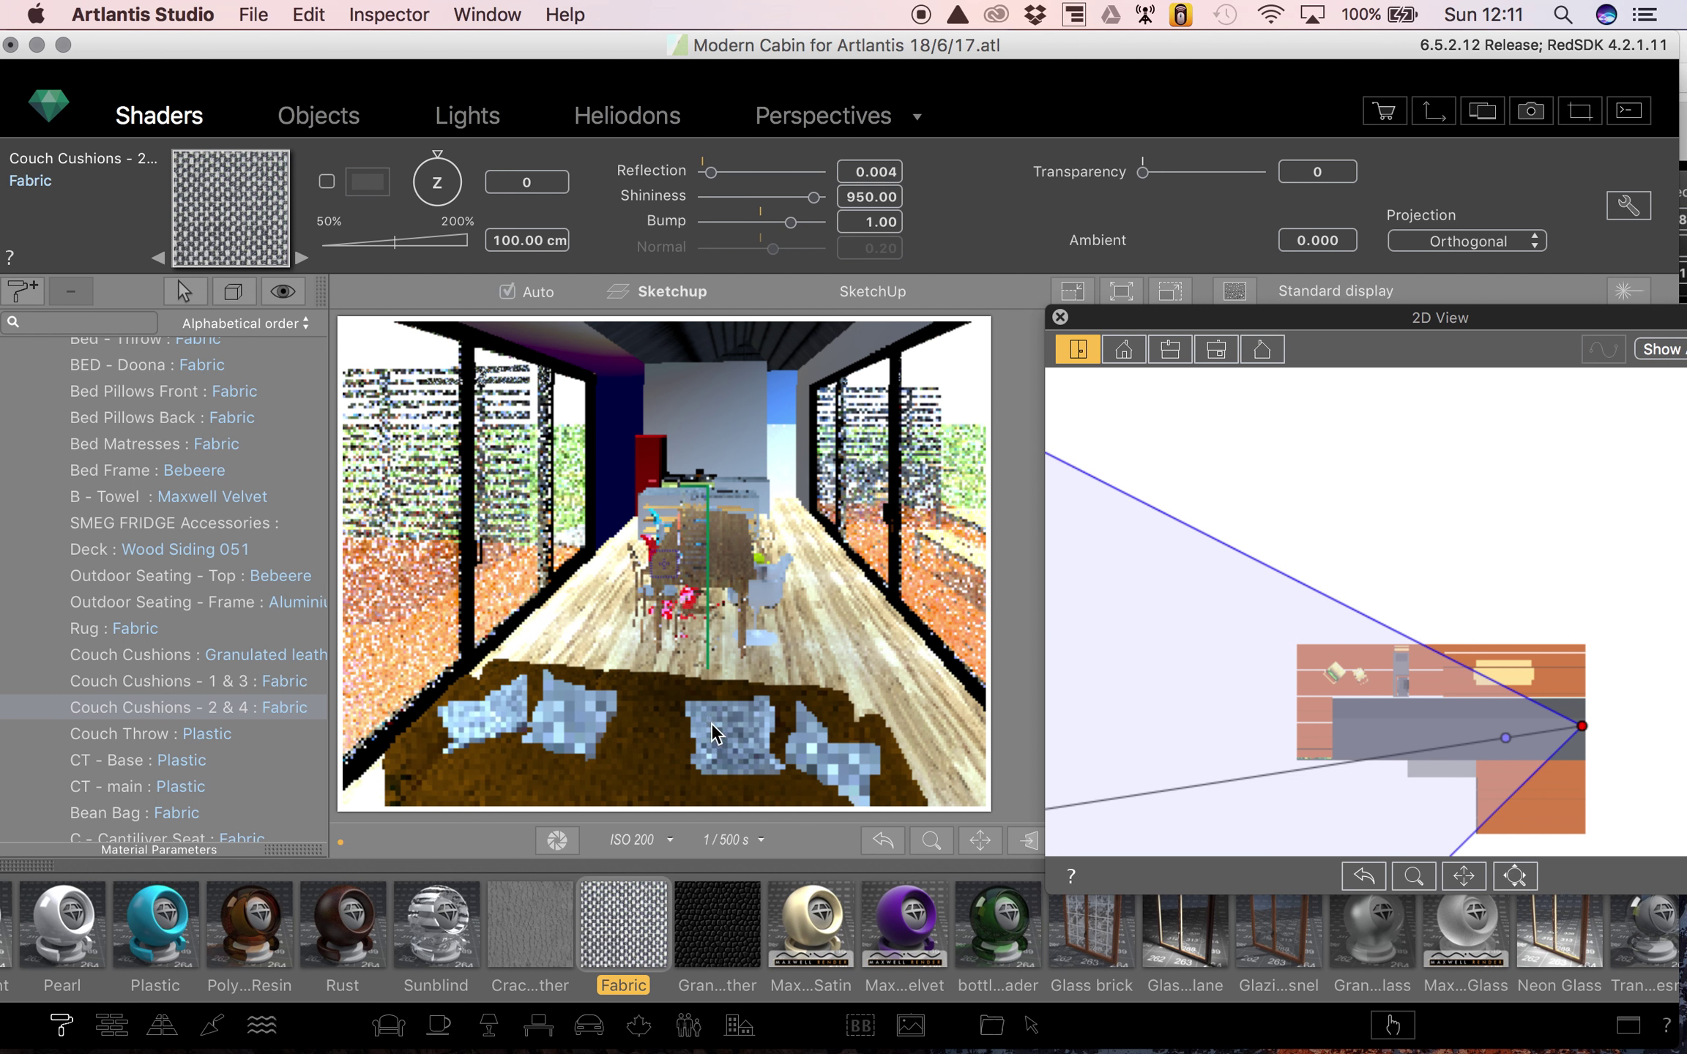
{"action": "left_click", "coordinate": [615, 398]}
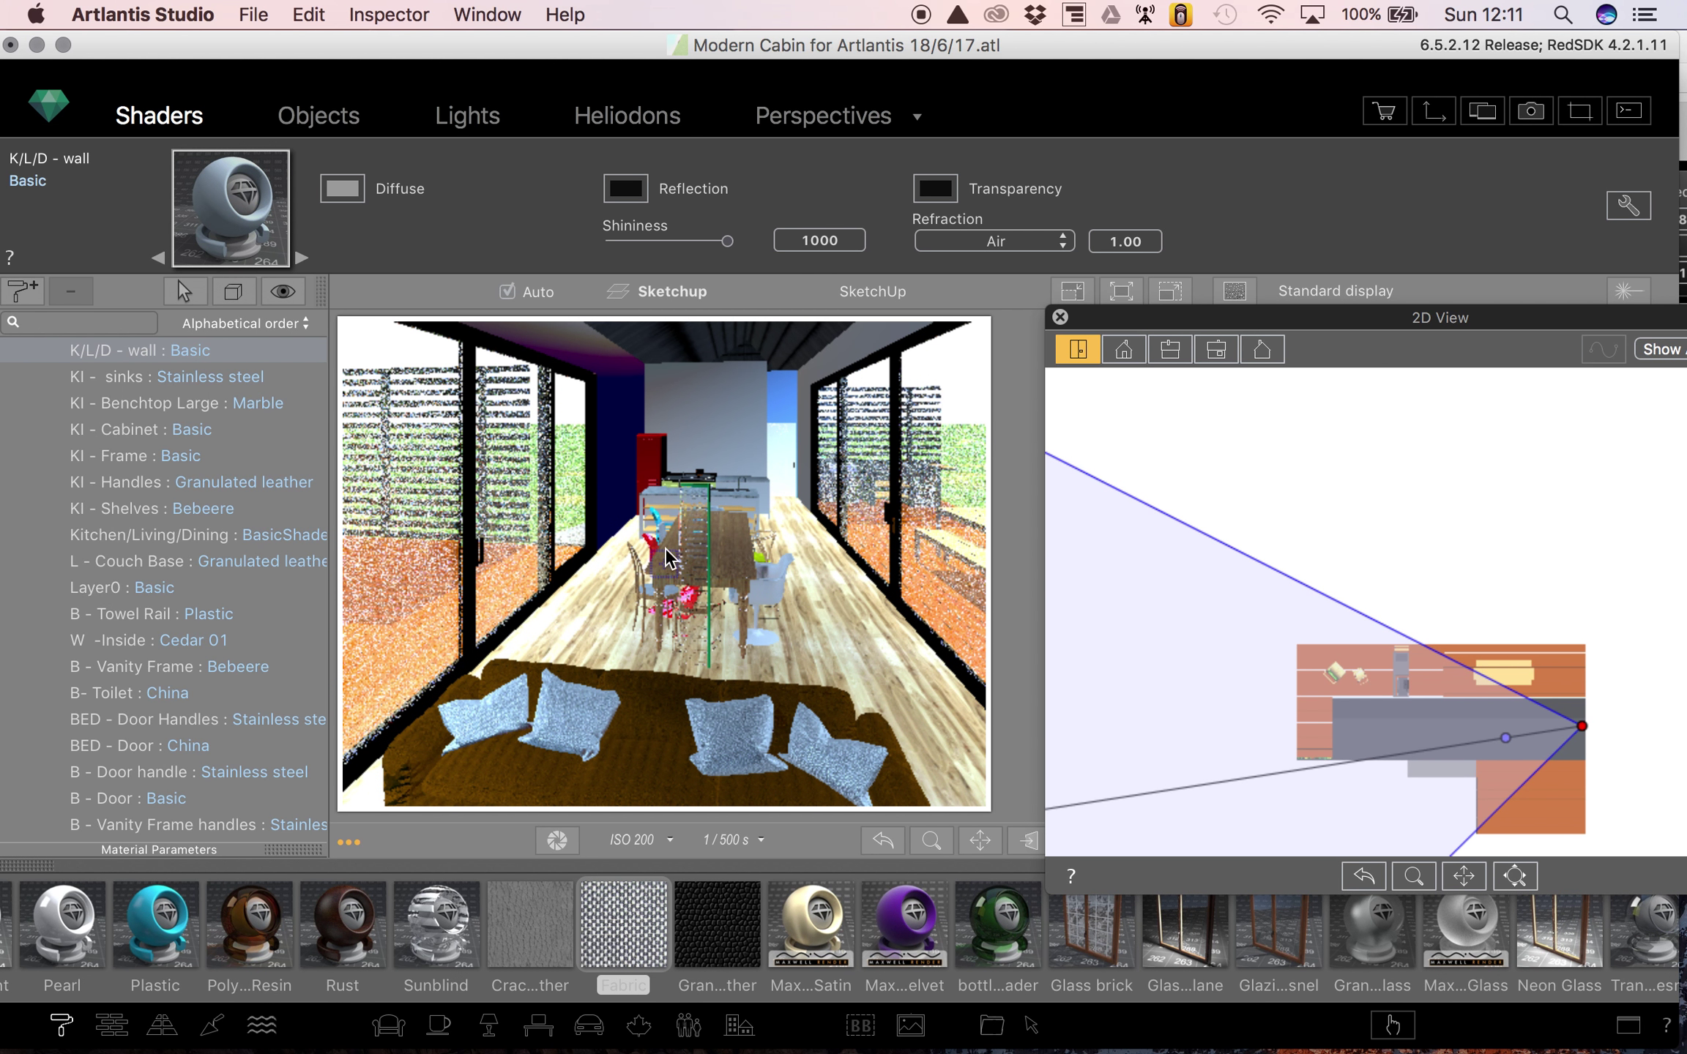
{"action": "key", "text": "super+s"}
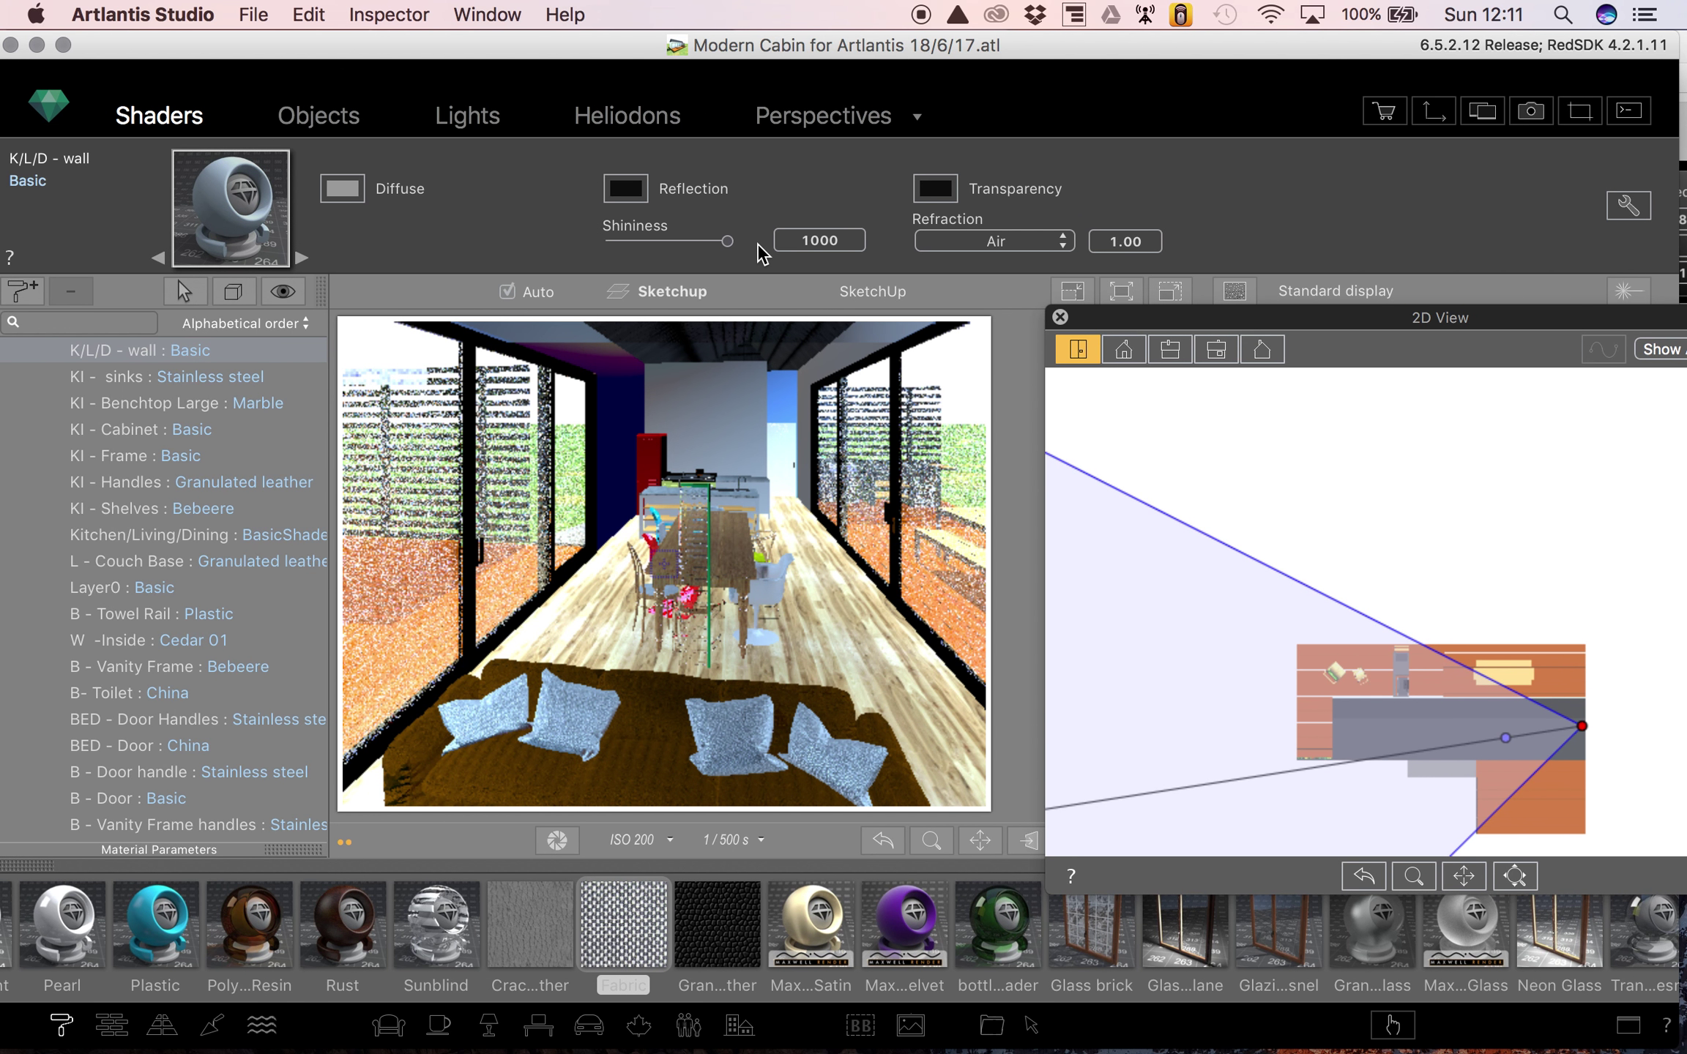
- Start Save As for the Modern Cabin project, move the 2D View aside, then cancel
{"action": "left_click", "coordinate": [253, 14]}
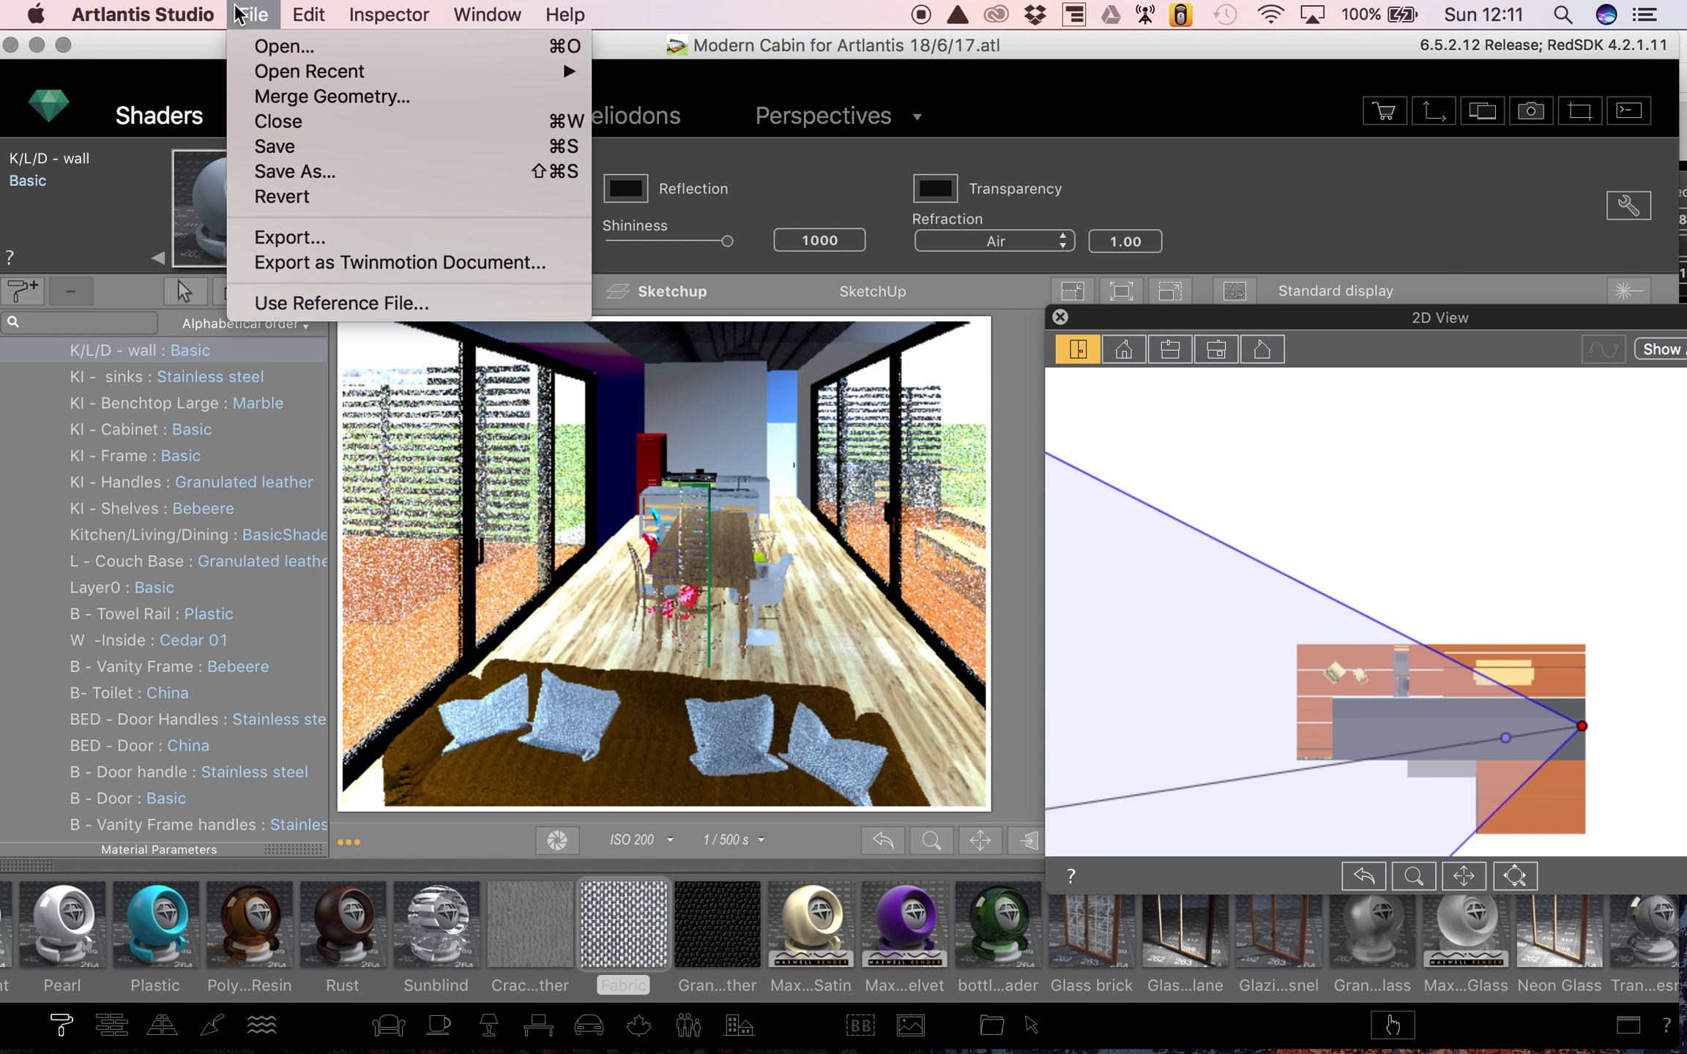
{"action": "left_click", "coordinate": [272, 169]}
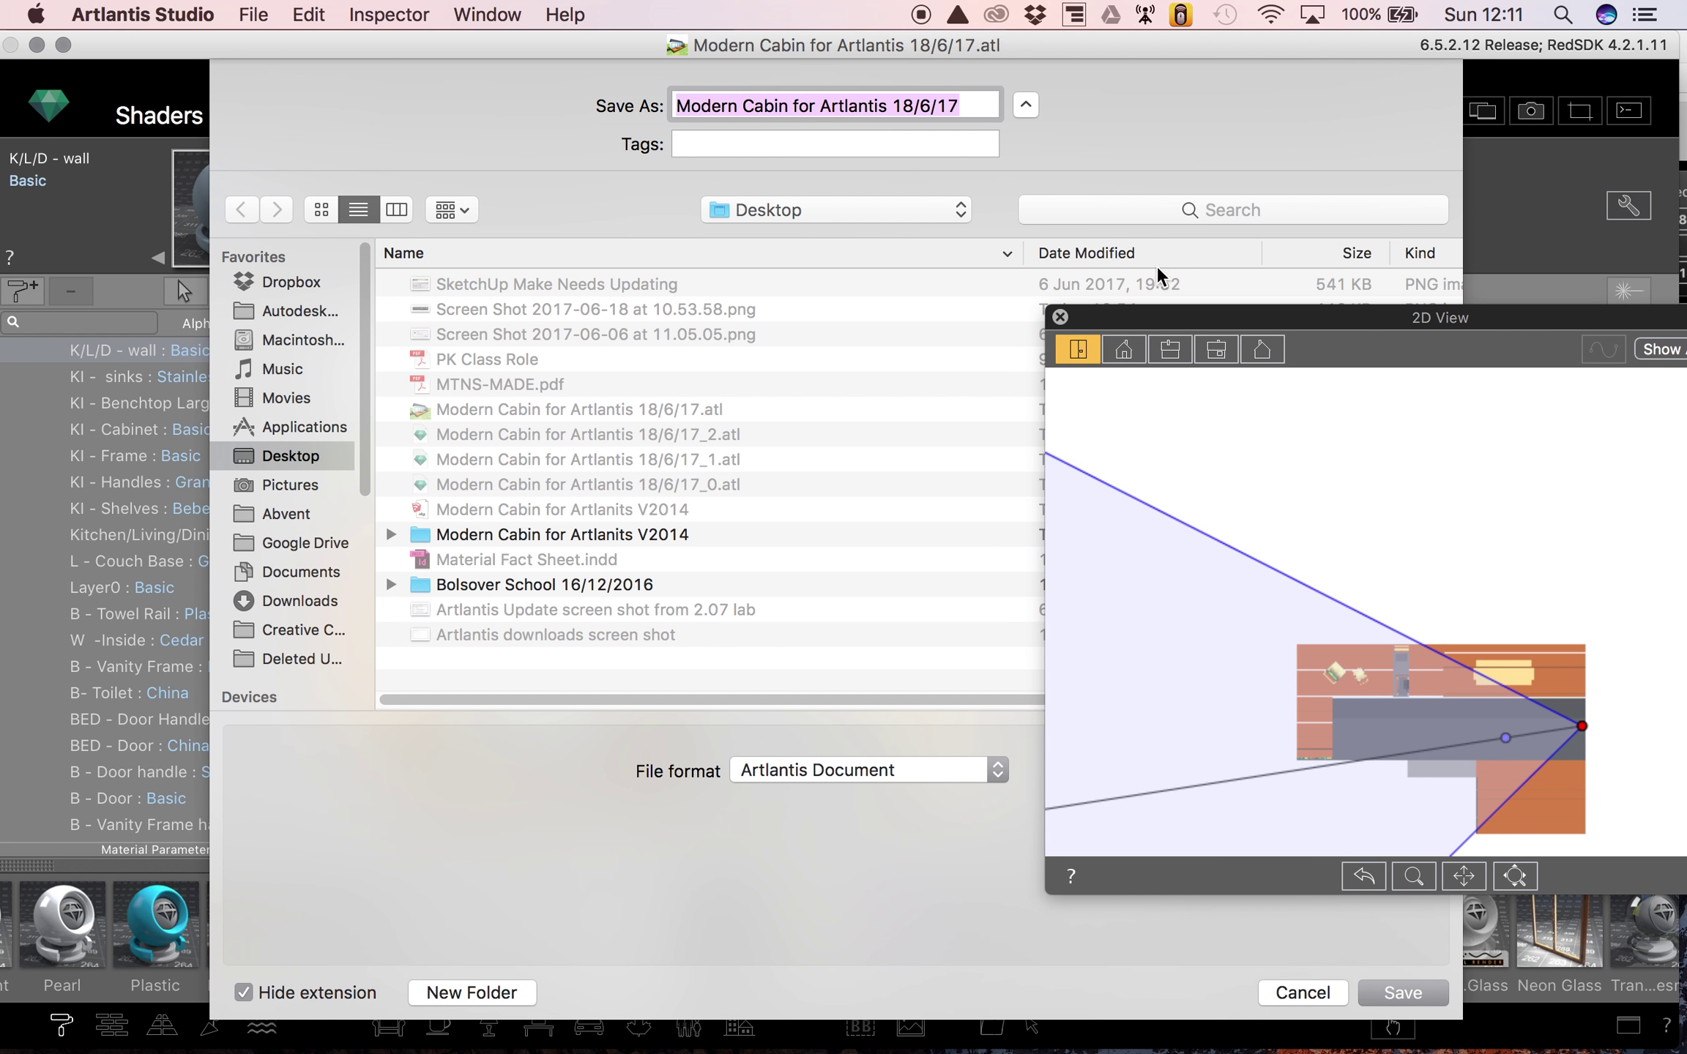
{"action": "left_click_drag", "start_coordinate": [1152, 314], "coordinate": [1376, 317]}
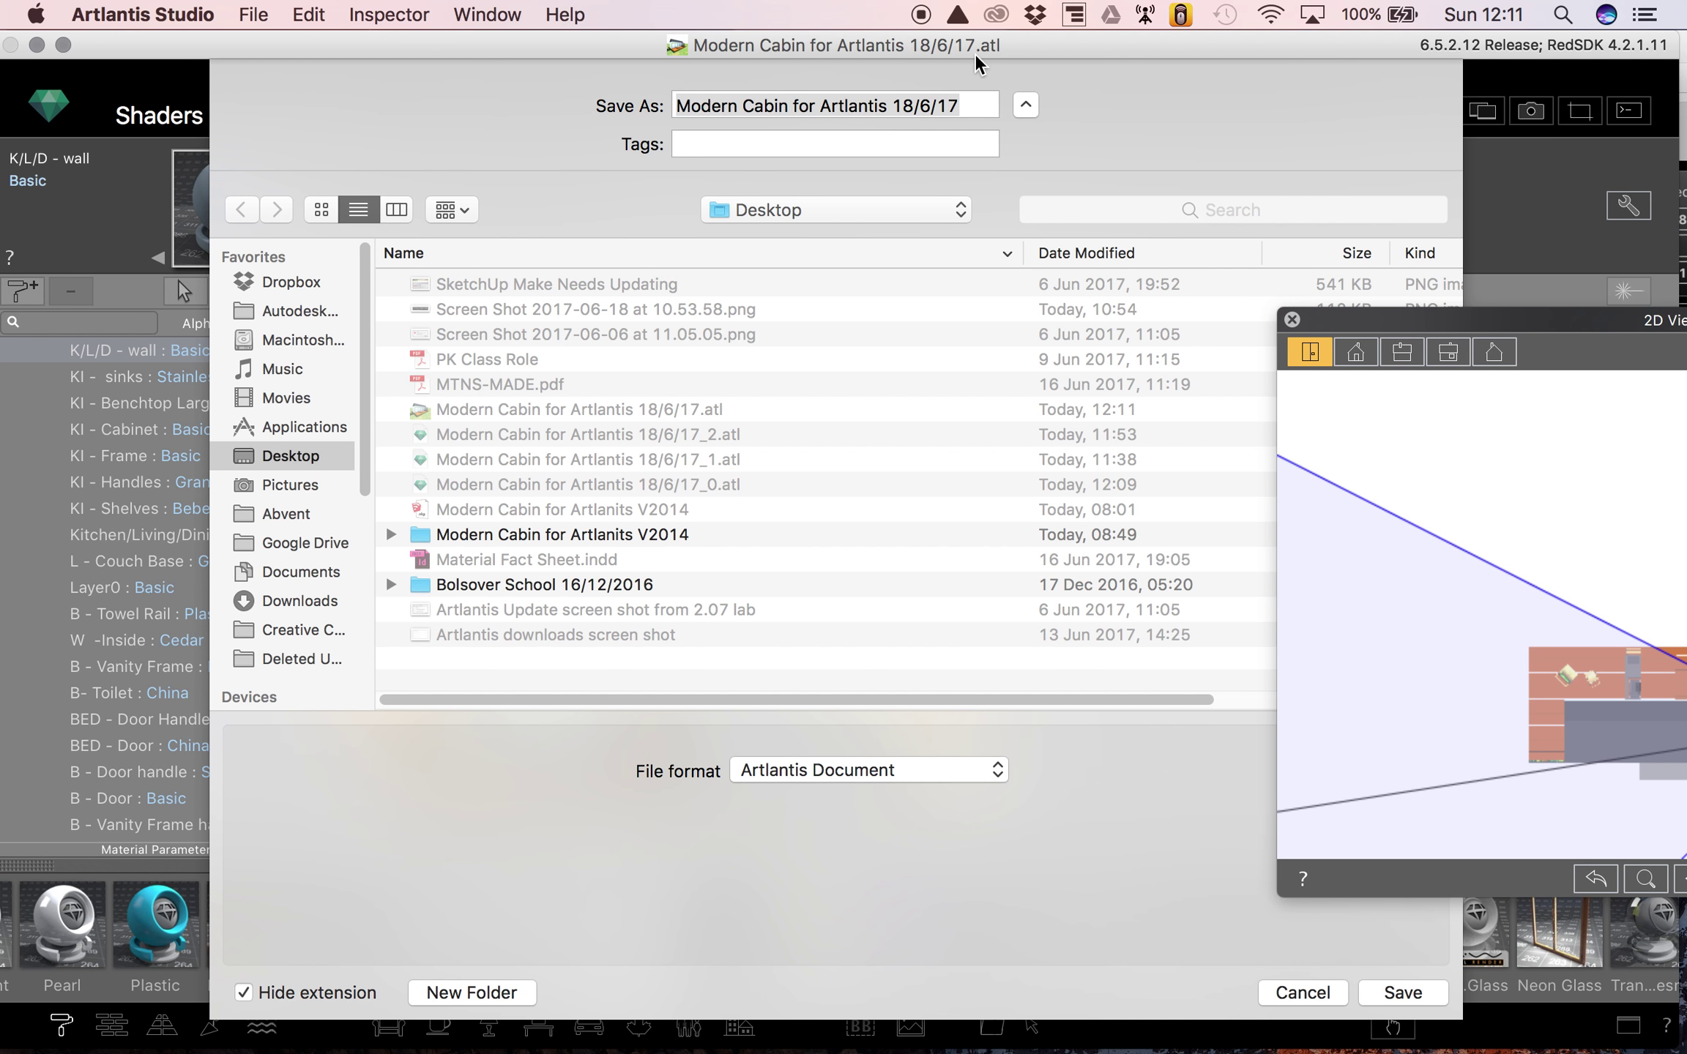
{"action": "left_click", "coordinate": [1421, 1044]}
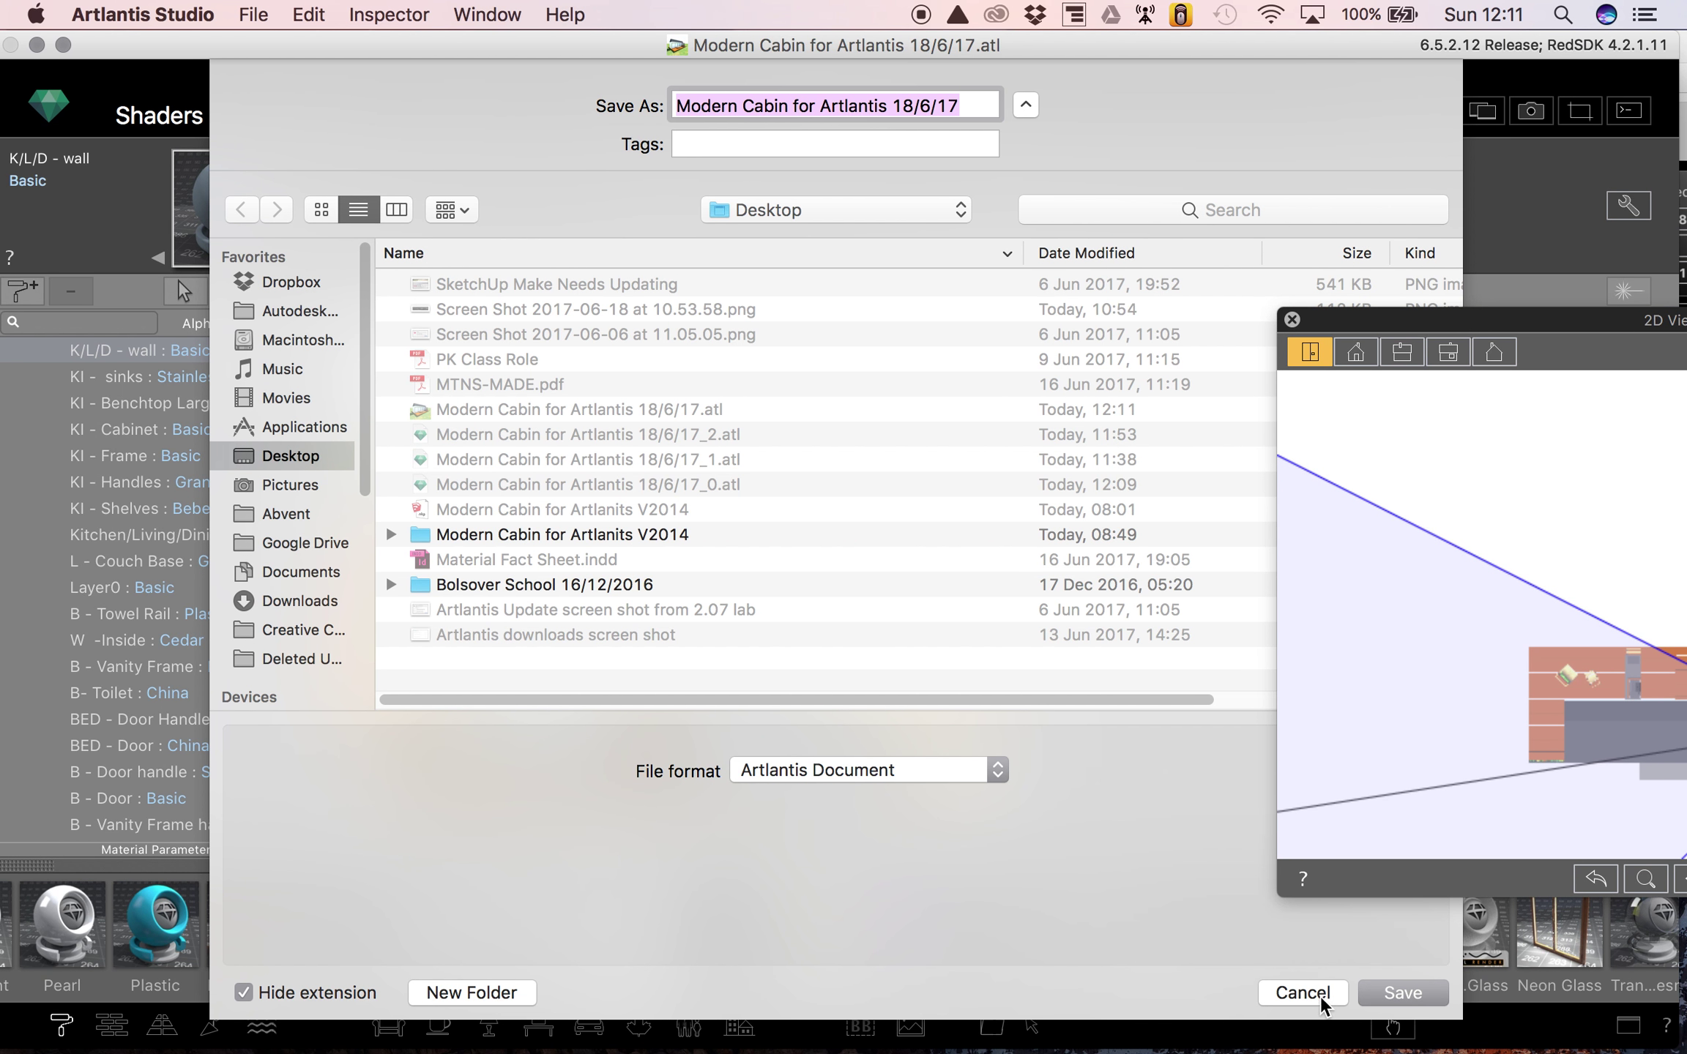
{"action": "left_click", "coordinate": [1323, 995]}
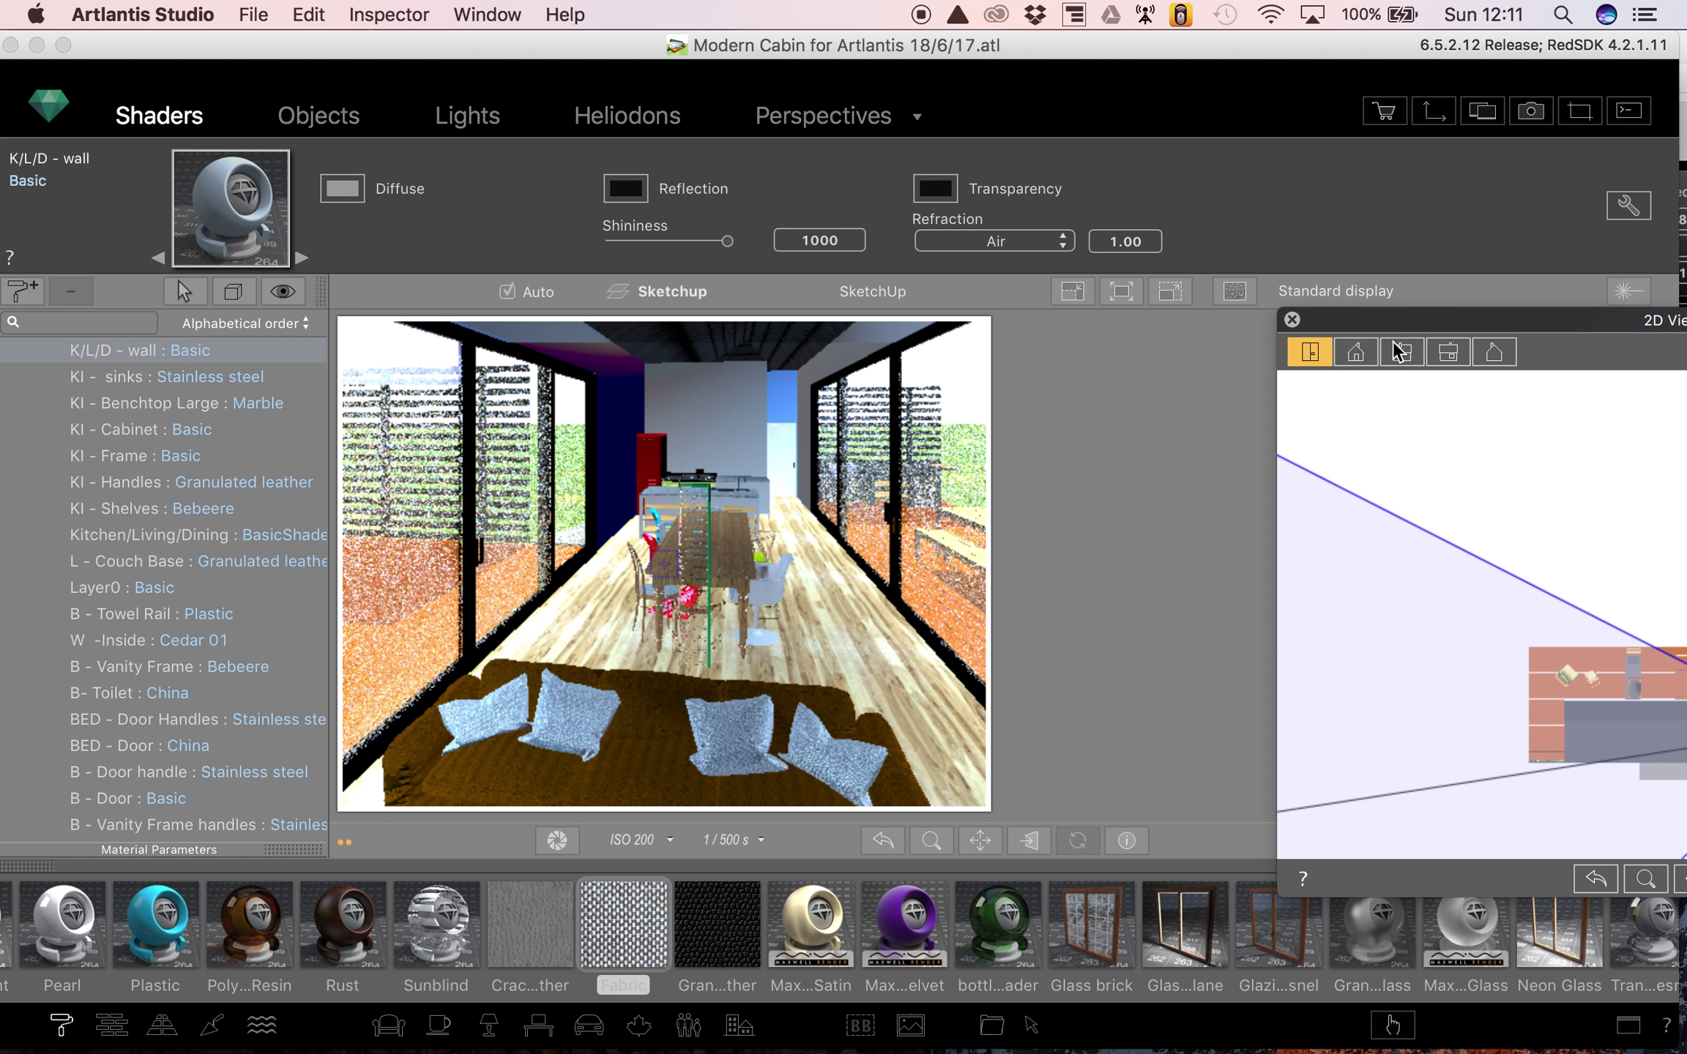
- Drag the floating 2D View plan window back to the left
{"action": "left_click_drag", "start_coordinate": [1391, 324], "coordinate": [1180, 290]}
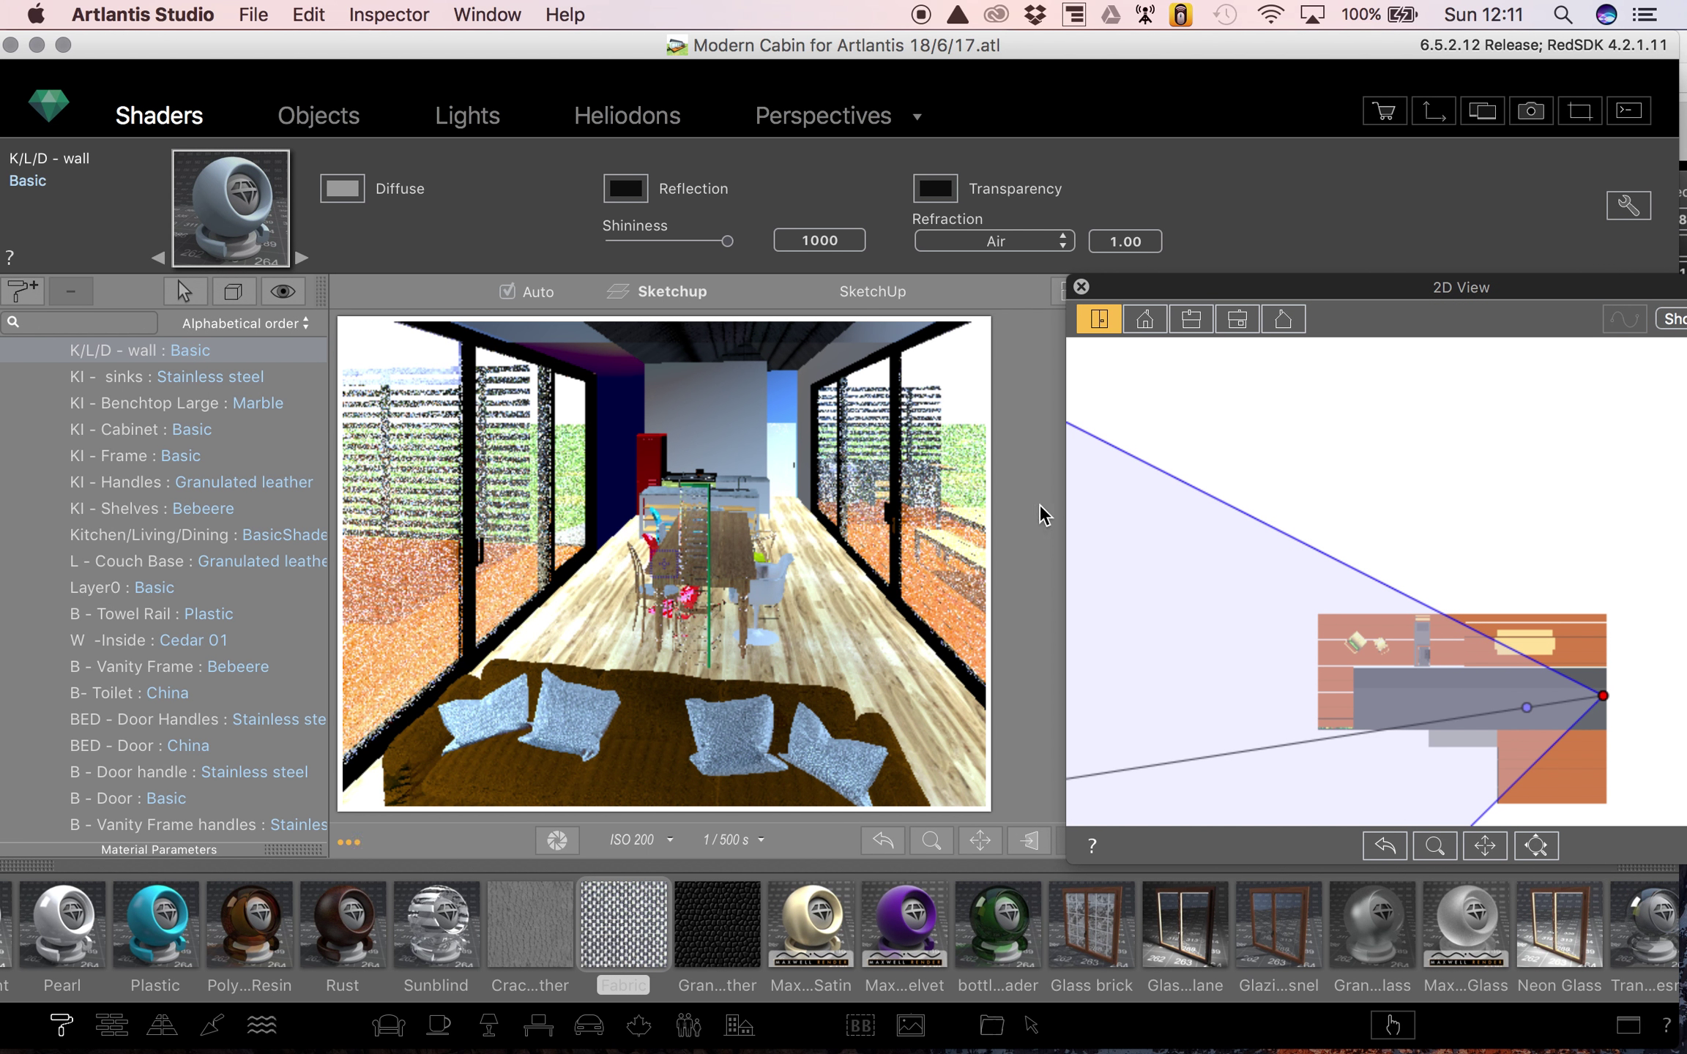